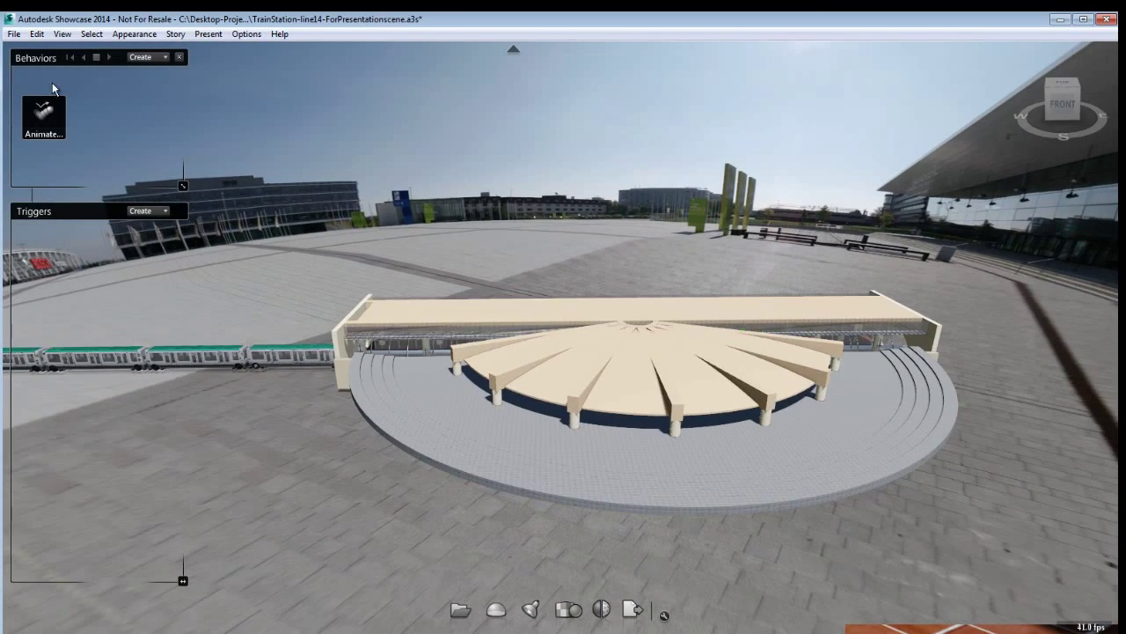
- Play all behaviors in the scene and reset them to the start
left_click(108, 59)
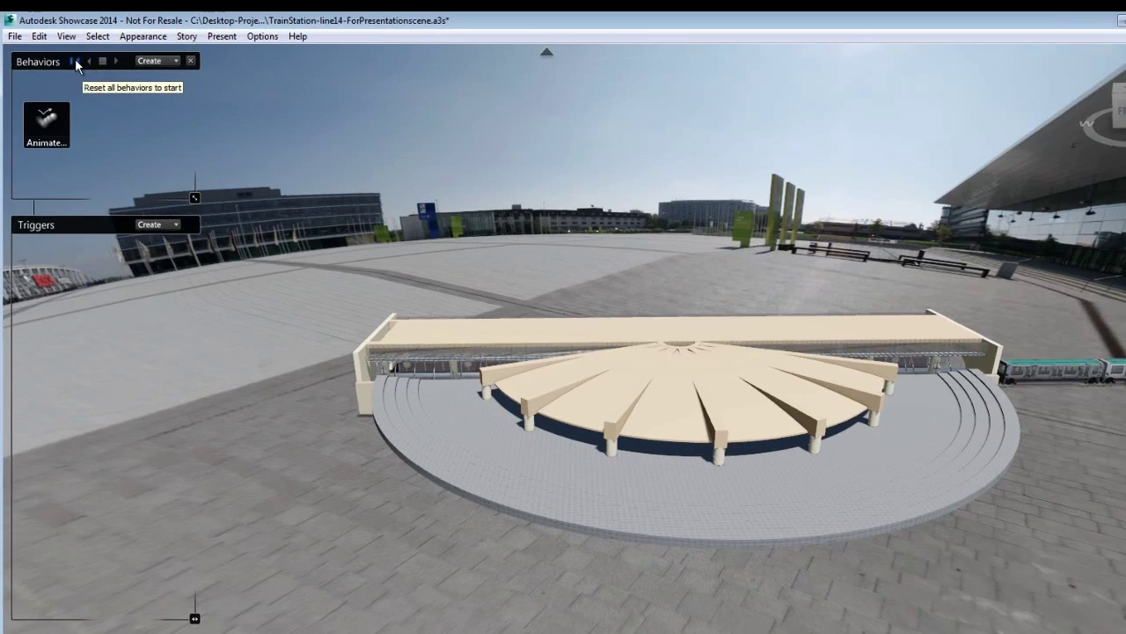
left_click(70, 57)
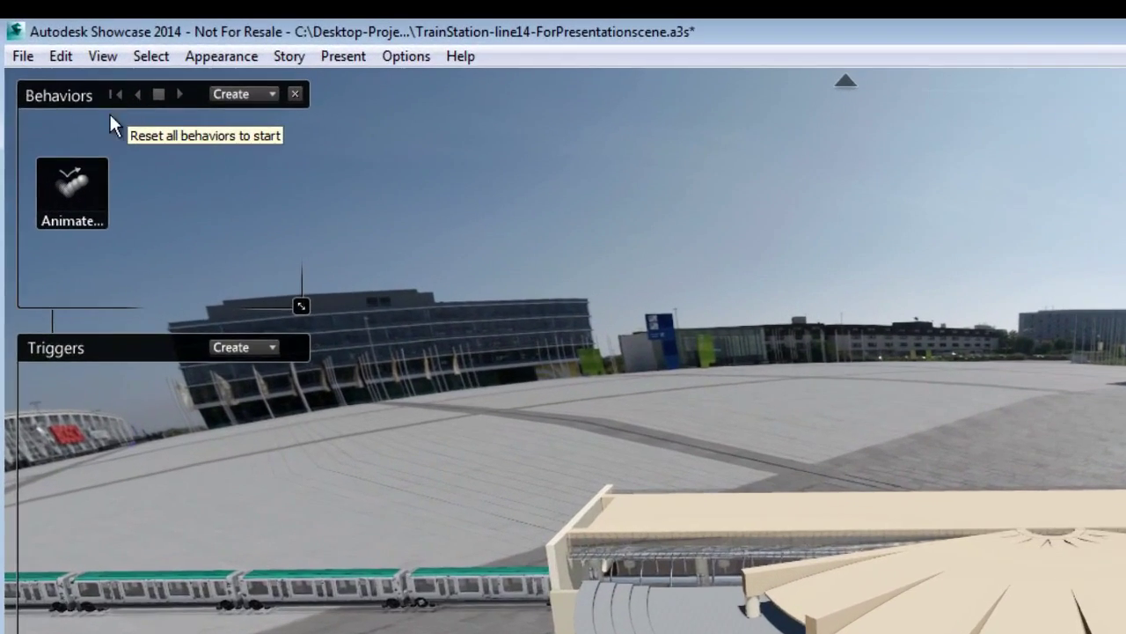
- Open the FBX animation controls for the train behavior, play the animation through and return it to the start
right_click(93, 186)
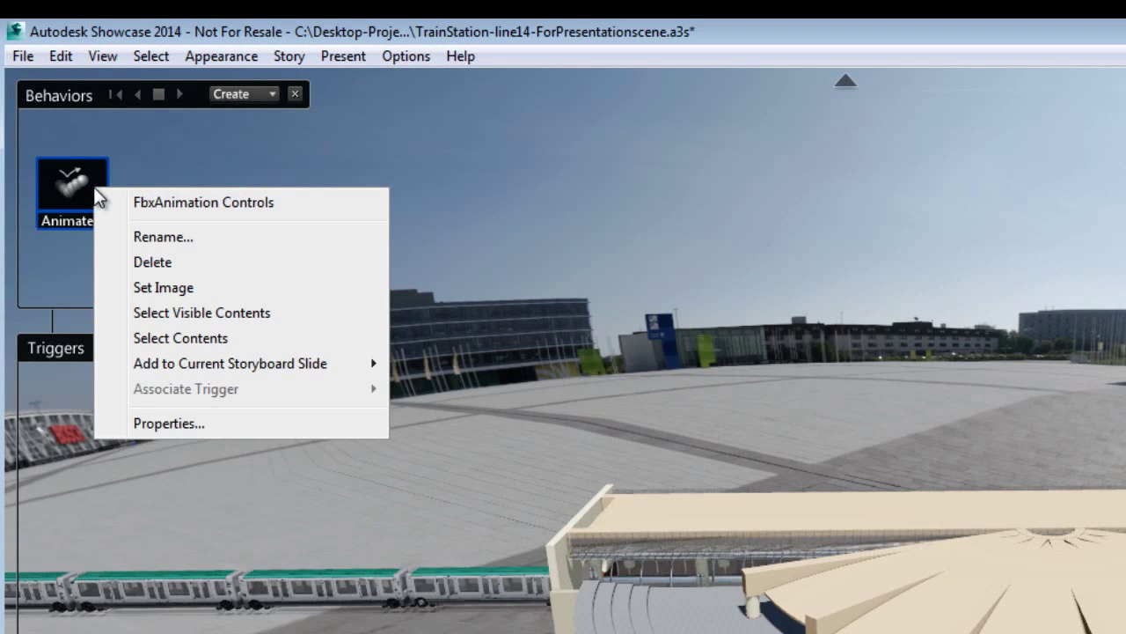
left_click(153, 202)
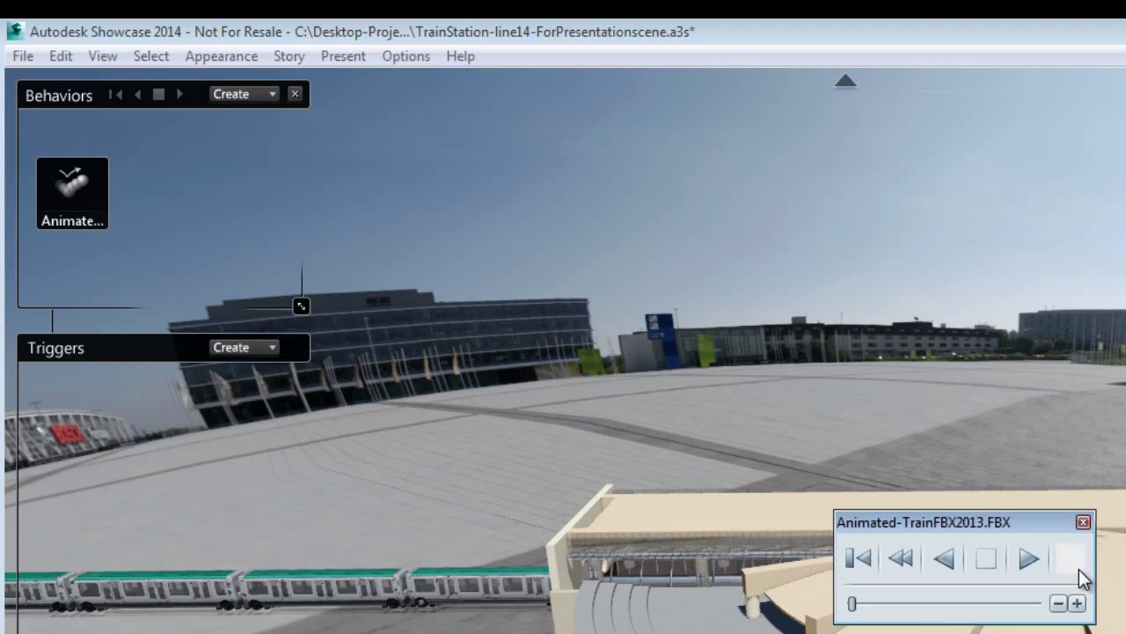
left_click_drag(1045, 522, 662, 127)
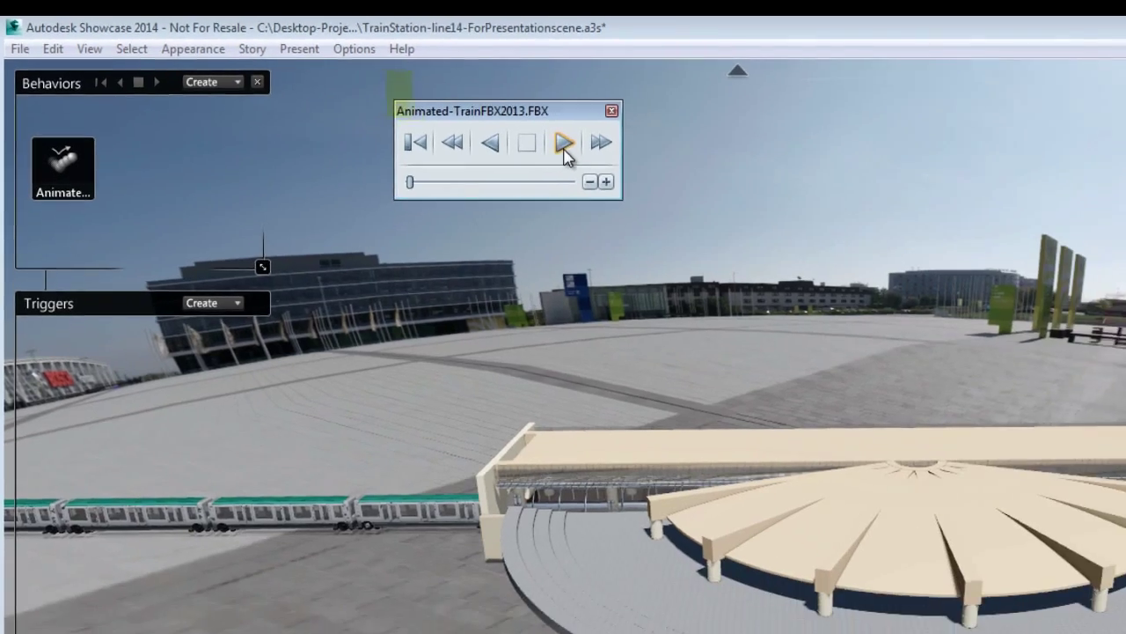
left_click(563, 144)
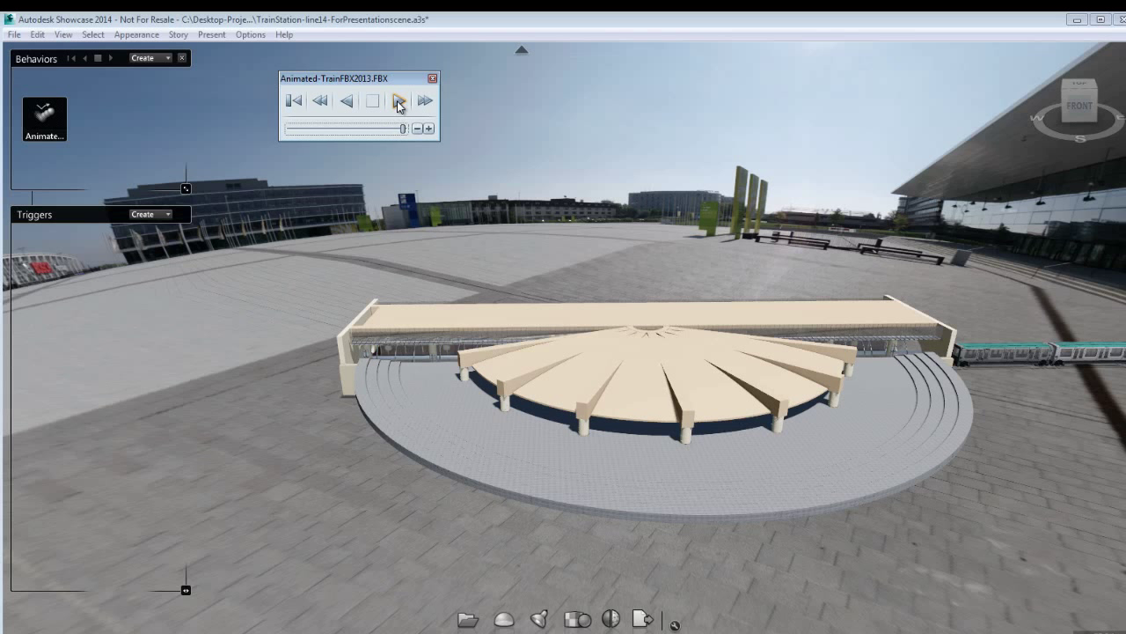
left_click(400, 102)
left_click(294, 102)
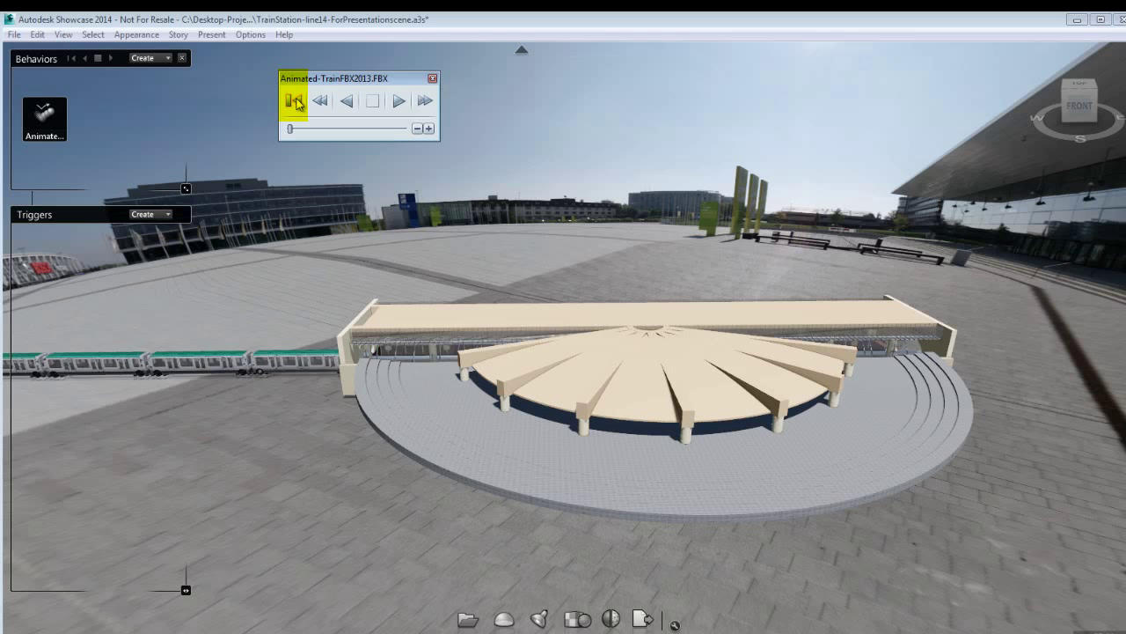
- Play the train animation with intermediate stops, rewind it to the start and try the time slider
left_click(399, 102)
left_click(373, 103)
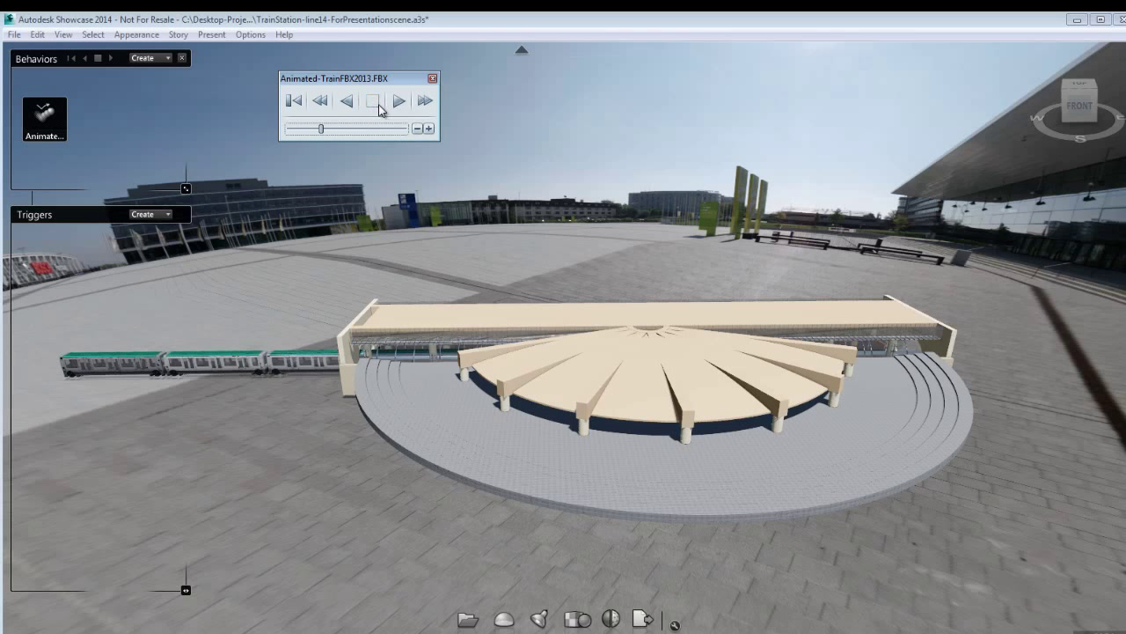
left_click(399, 102)
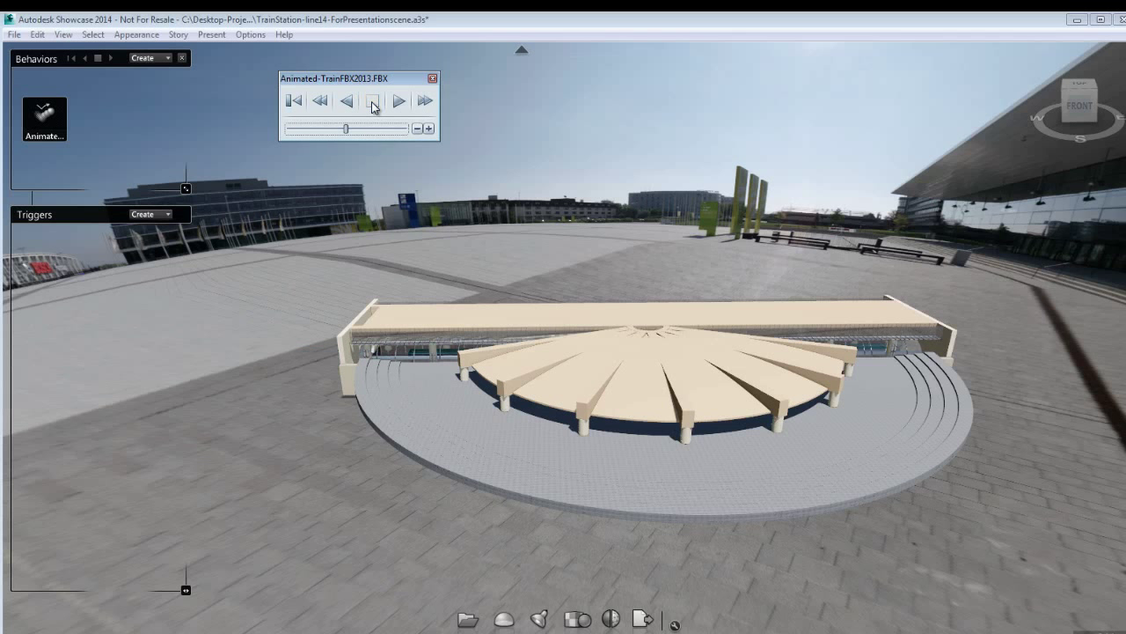
left_click(373, 102)
left_click(398, 102)
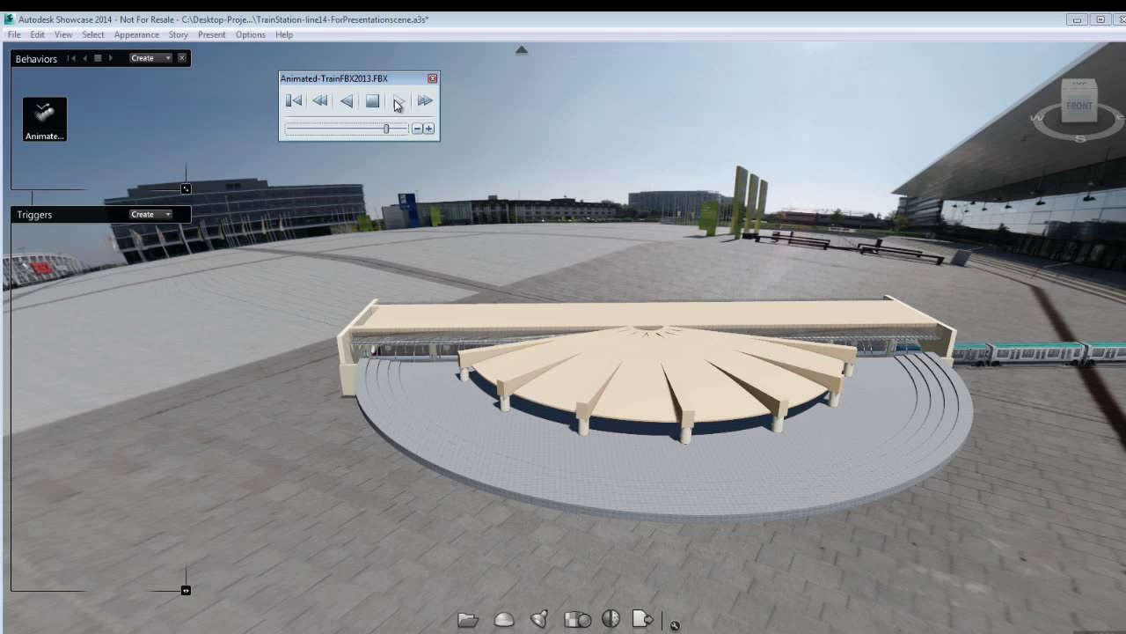
left_click(296, 102)
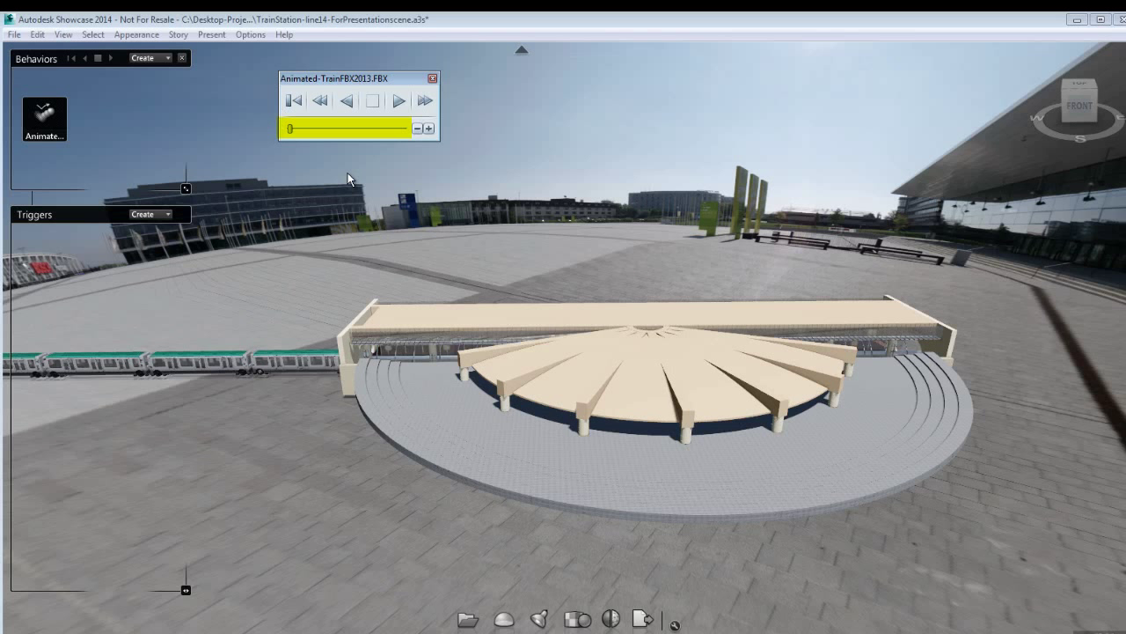
mouse_move(290, 131)
left_mouse_down()
mouse_move(380, 129)
mouse_move(418, 156)
mouse_move(284, 144)
mouse_move(389, 144)
mouse_move(418, 148)
mouse_move(275, 144)
left_mouse_up()
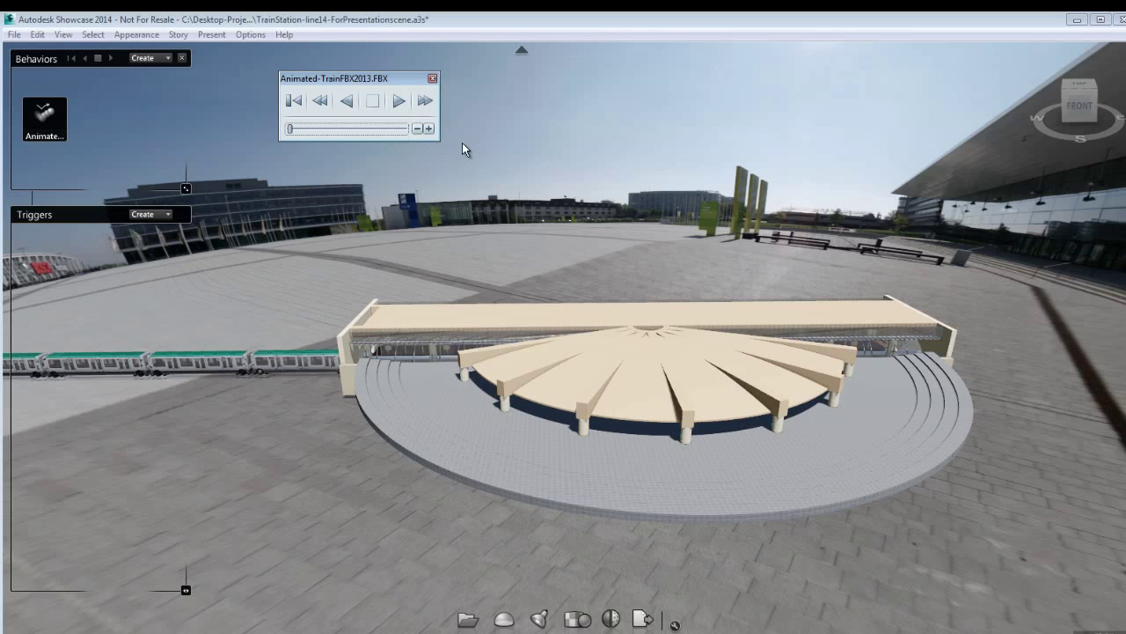
- Step the train animation forward several times and resume forward playback
left_click(426, 103)
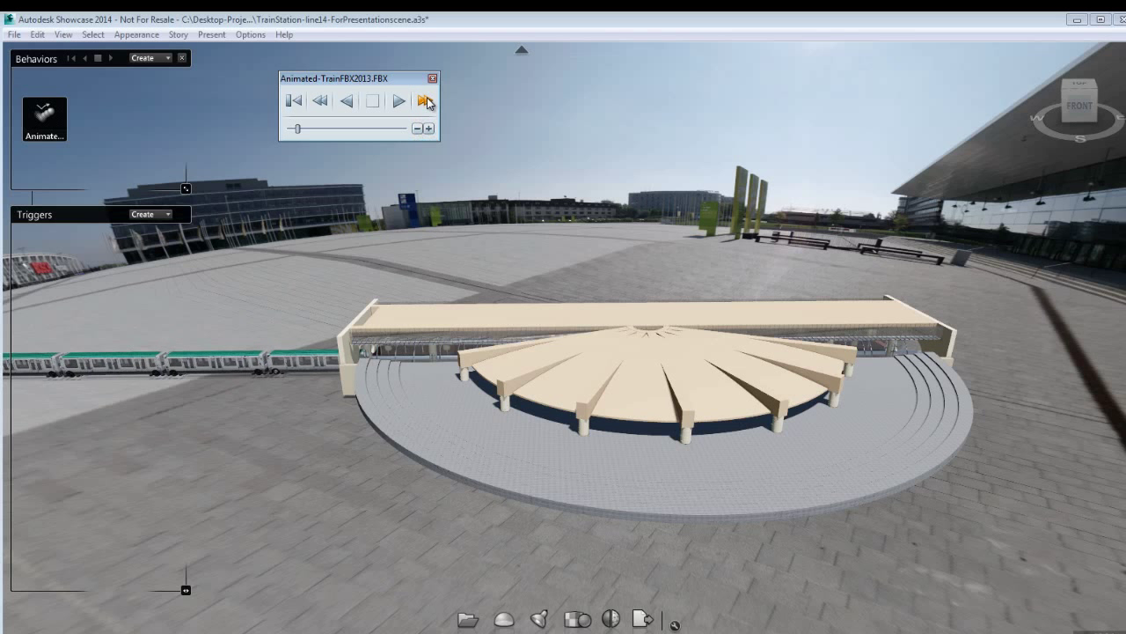
left_click(391, 103)
left_click(373, 102)
left_click(425, 102)
left_click(425, 102)
left_click(425, 102)
left_click(425, 102)
left_click(399, 102)
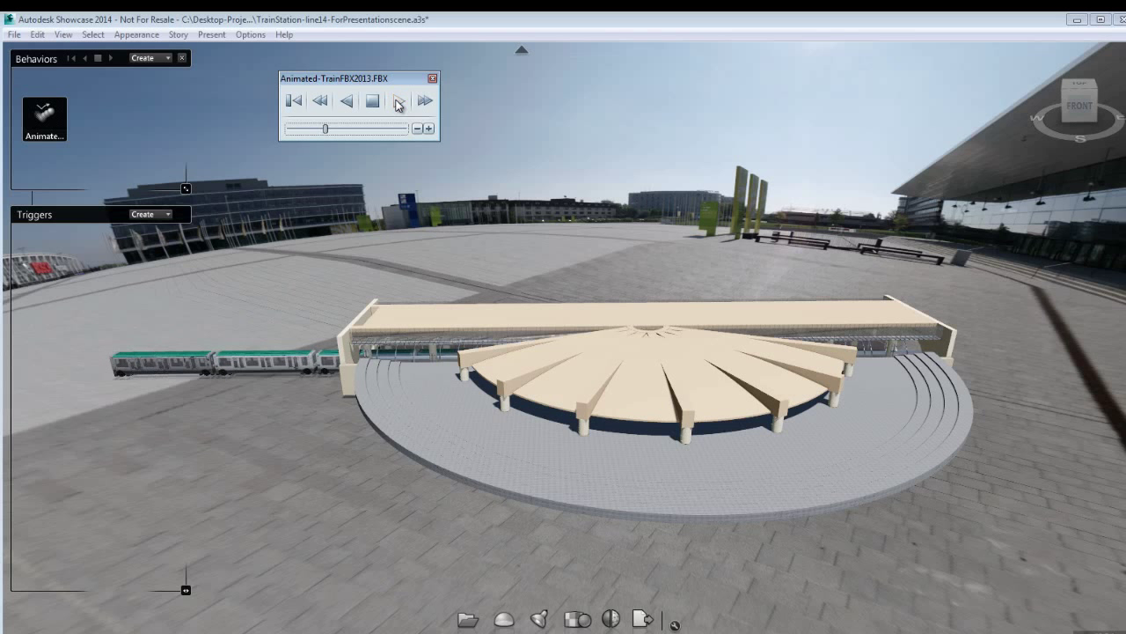
- Test backward playback and stepping back of the train animation, reset it to the start and close its controls
left_click(351, 103)
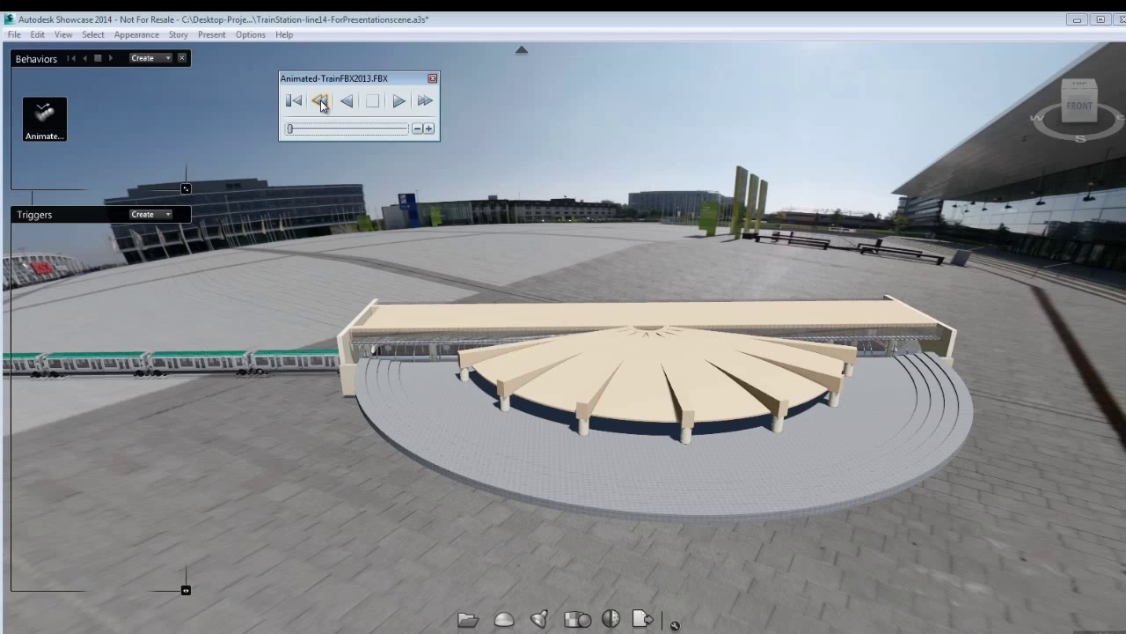
left_click(398, 100)
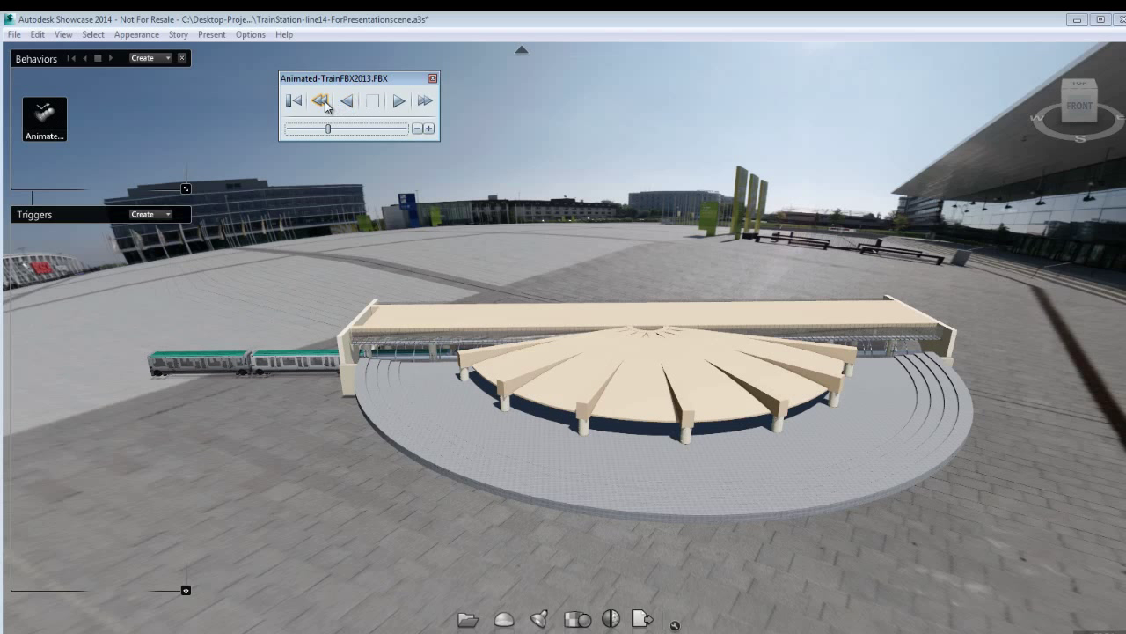
left_click(324, 102)
left_click(348, 102)
left_click(296, 101)
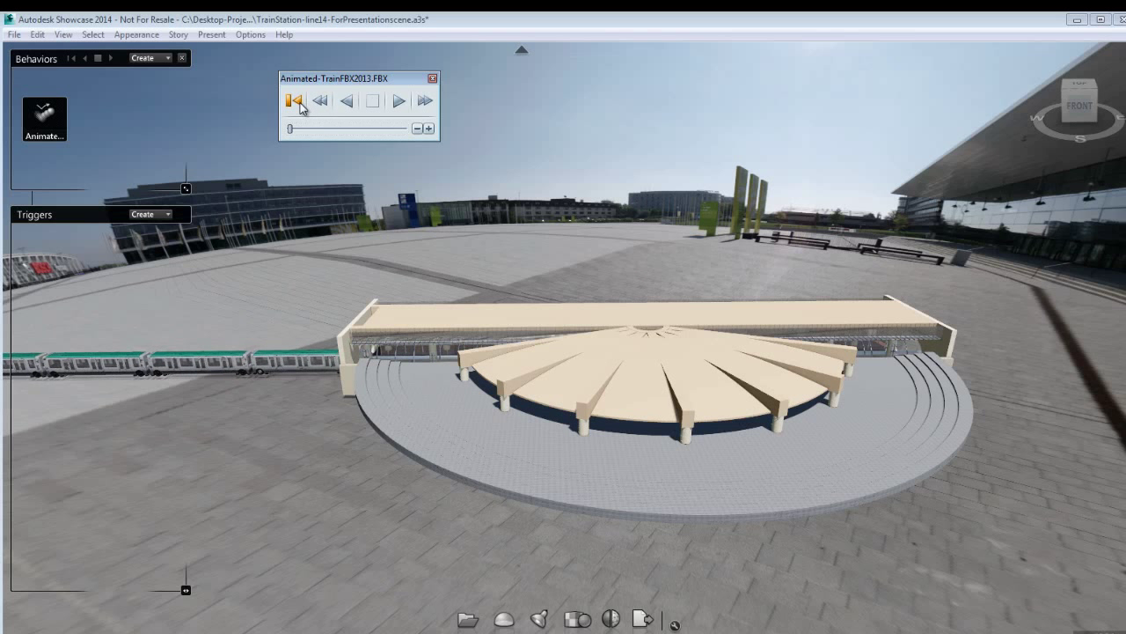
left_click(432, 80)
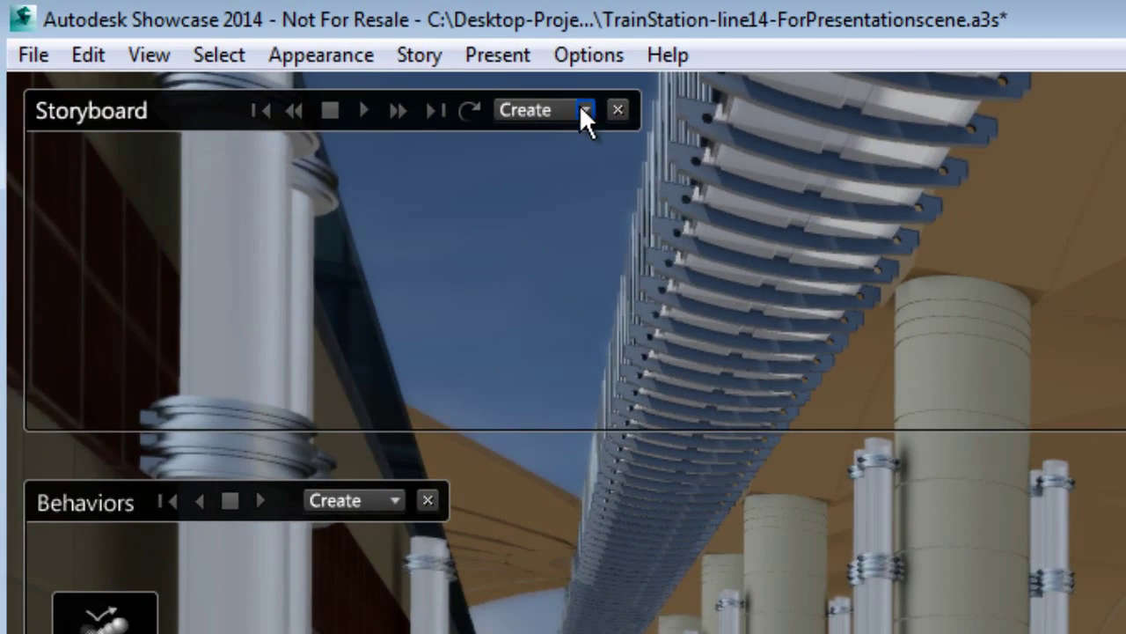
- Create a new storyboard slide and add the From-Platfrom-look... shot to it
left_click(585, 109)
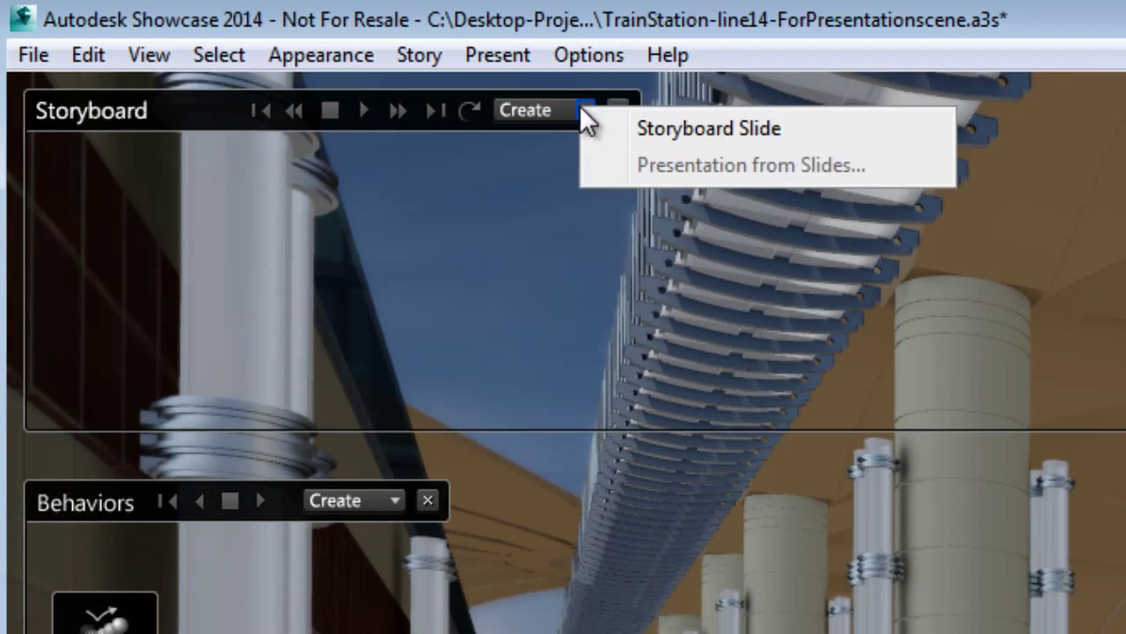
left_click(627, 125)
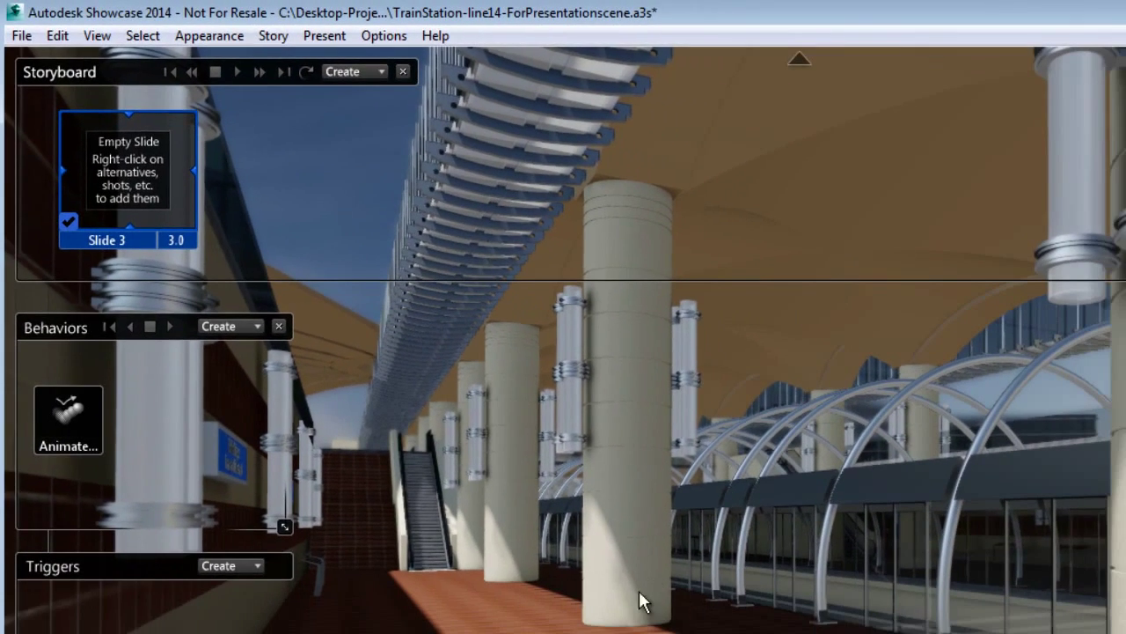
key("s")
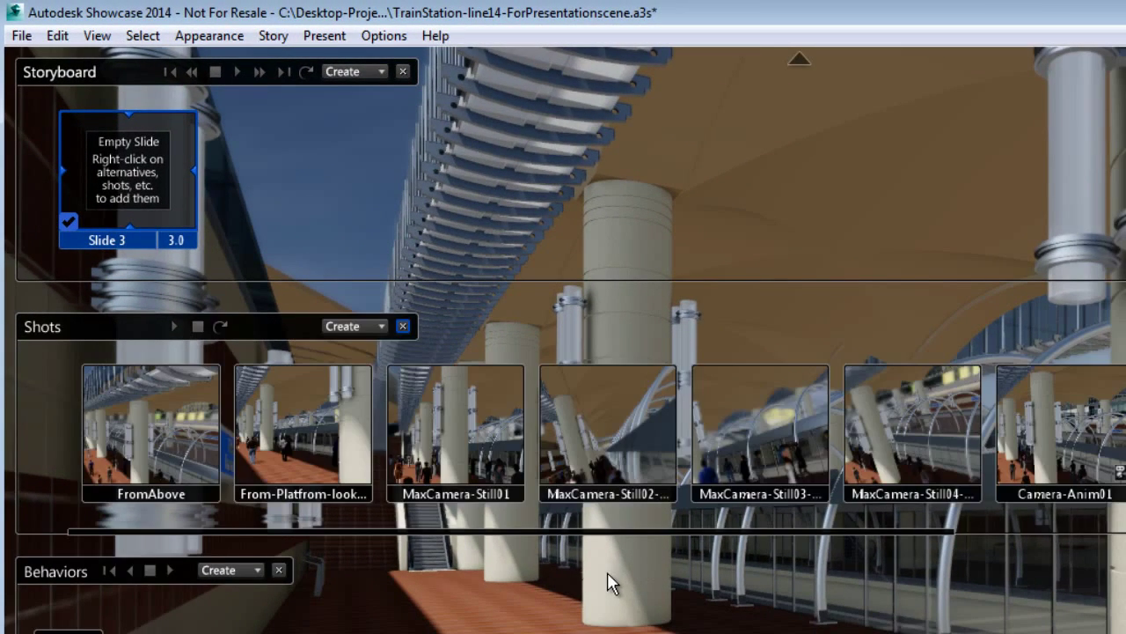
right_click(308, 442)
left_click(388, 576)
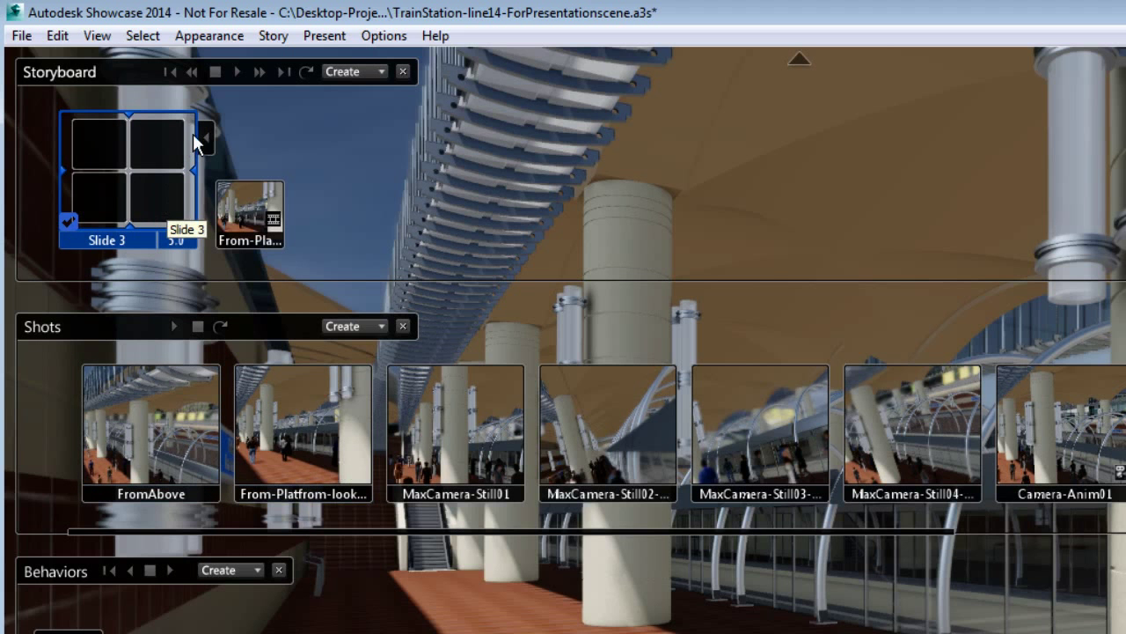
- Play the new storyboard slide and set its thumbnail image from the shot's view
left_click(238, 70)
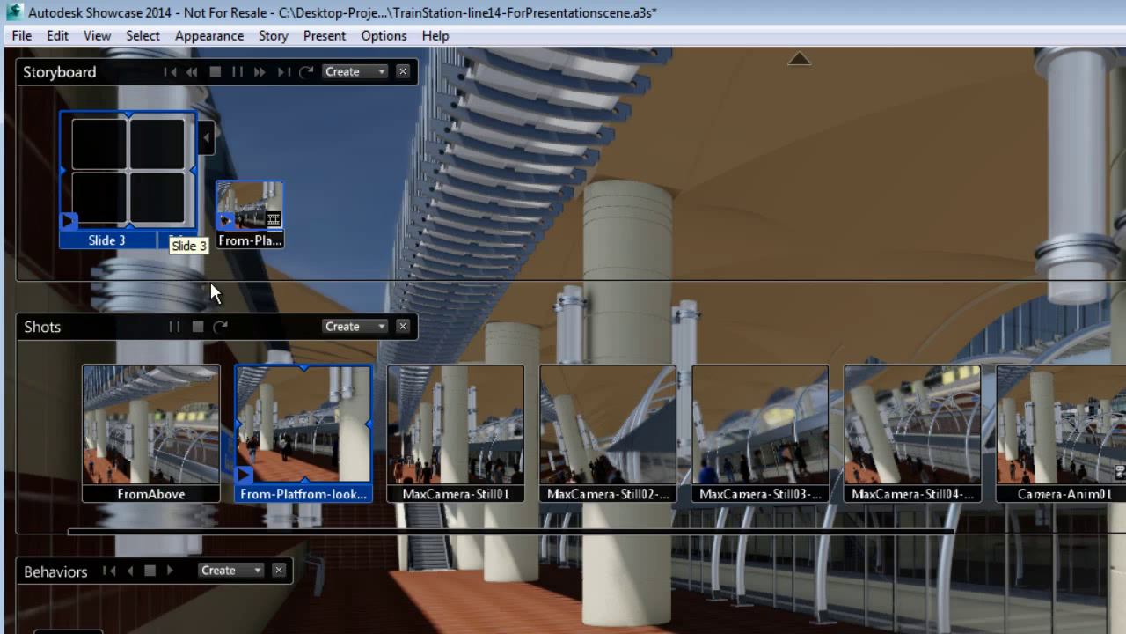
right_click(113, 155)
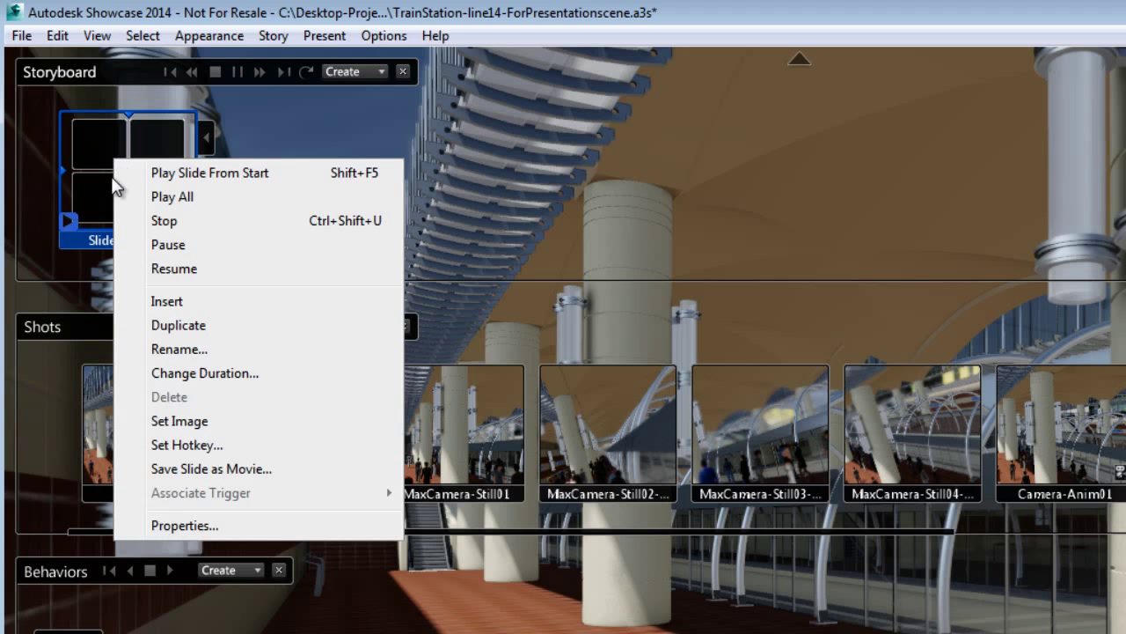
left_click(167, 416)
- Open the properties of Slide 3 and move the dialog clear of the storyboard and behaviors
right_click(156, 164)
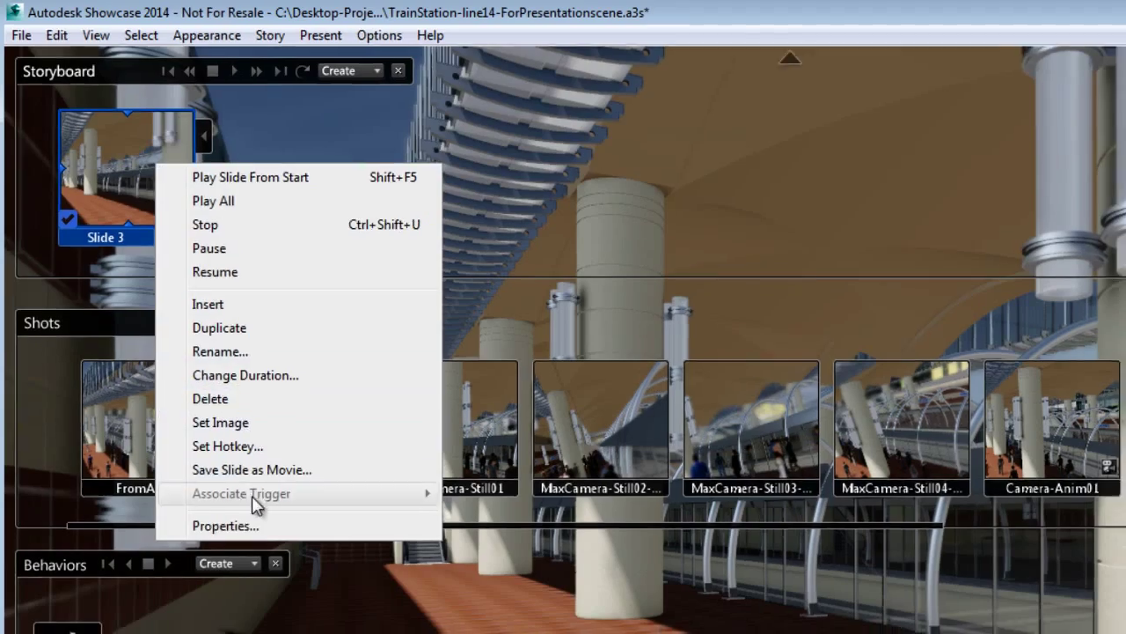
left_click(225, 526)
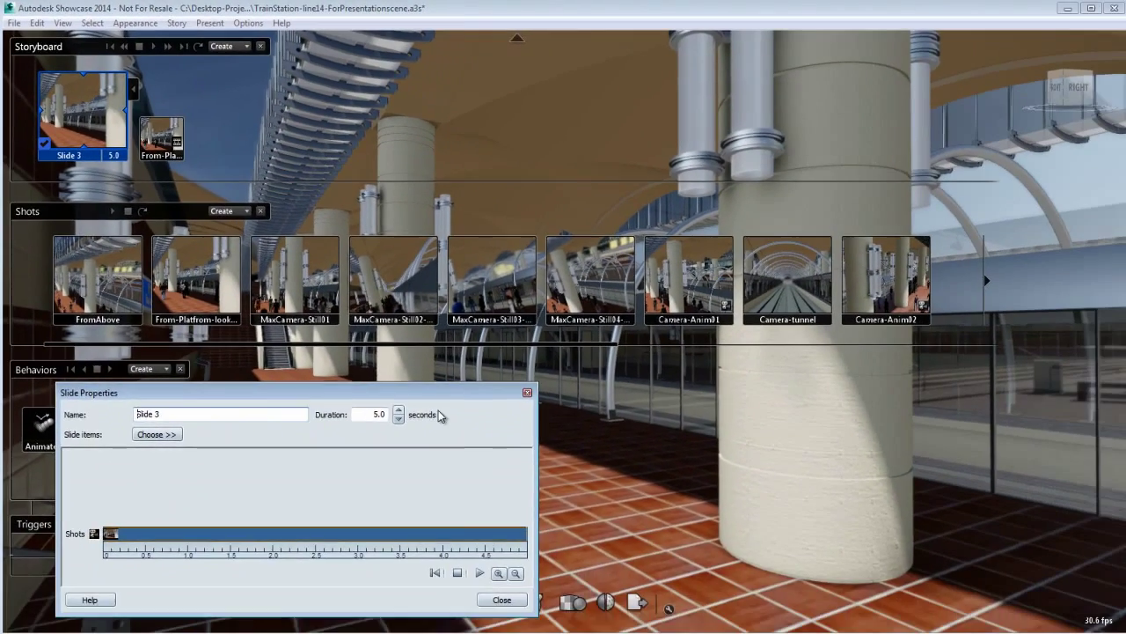
left_click_drag(443, 393, 997, 384)
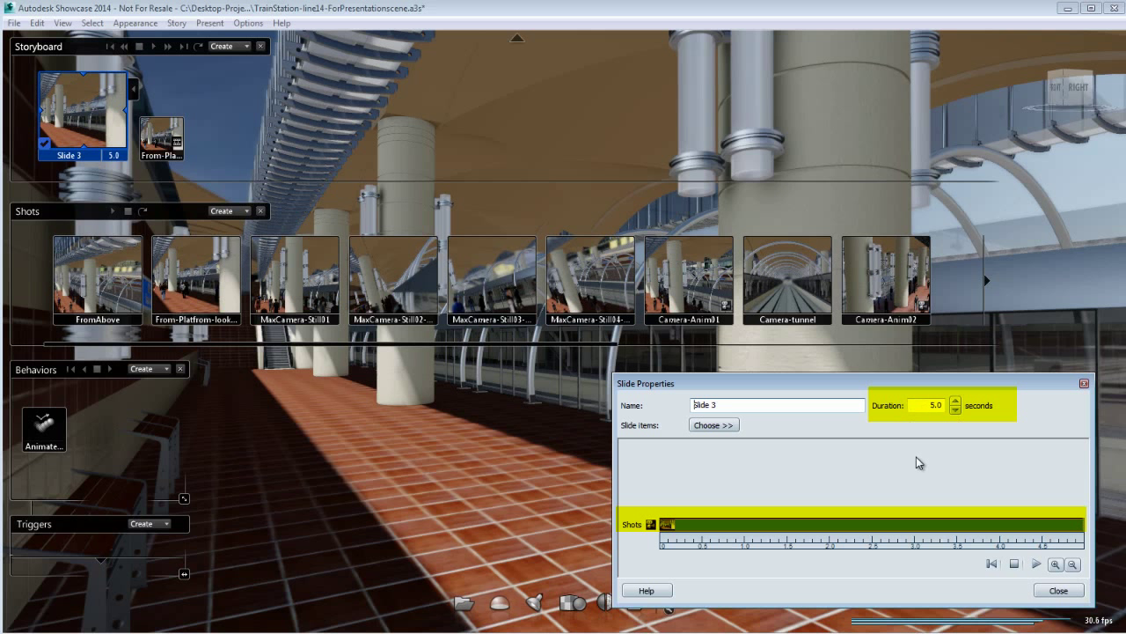
- Hide the shots, add the train animation behavior to the current slide as Play forward from start, and preview the slide
left_click(261, 210)
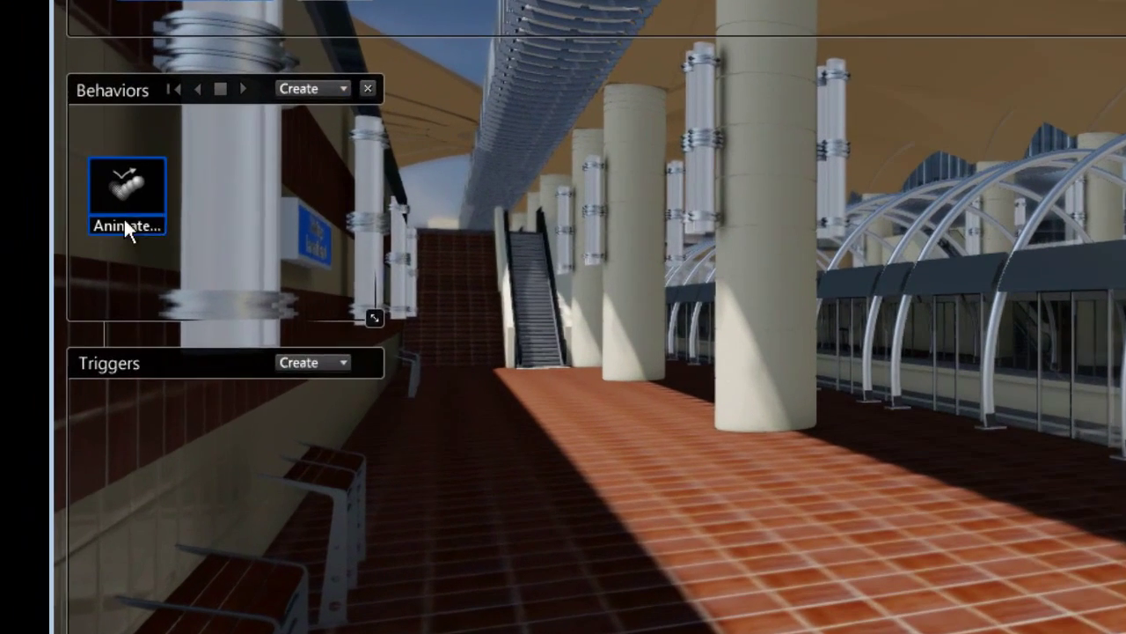
right_click(53, 268)
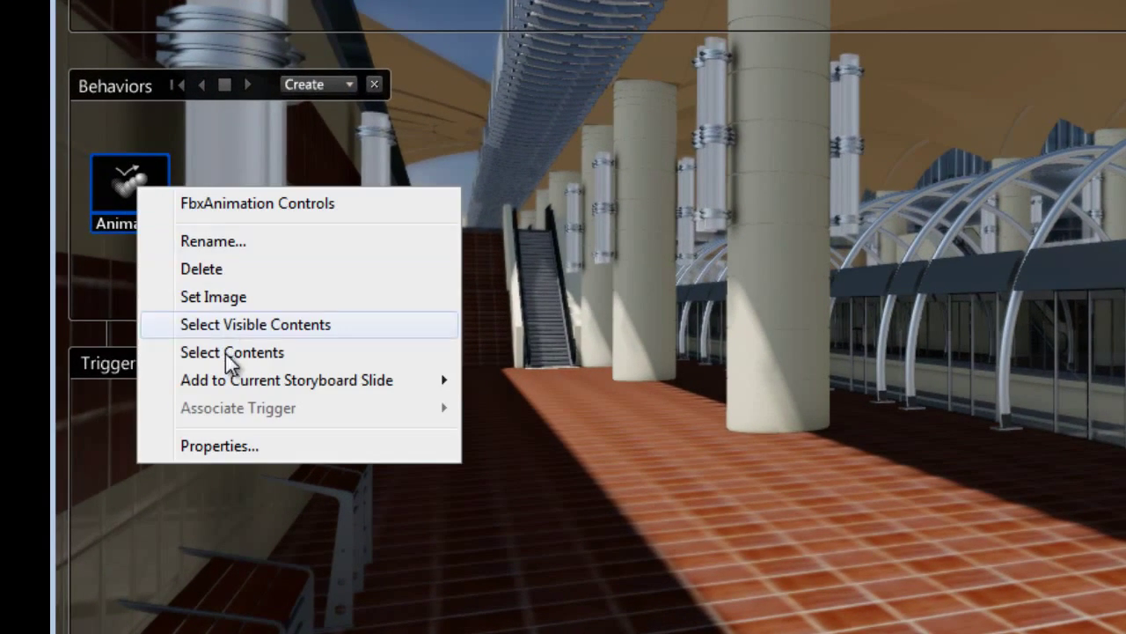
mouse_move(226, 381)
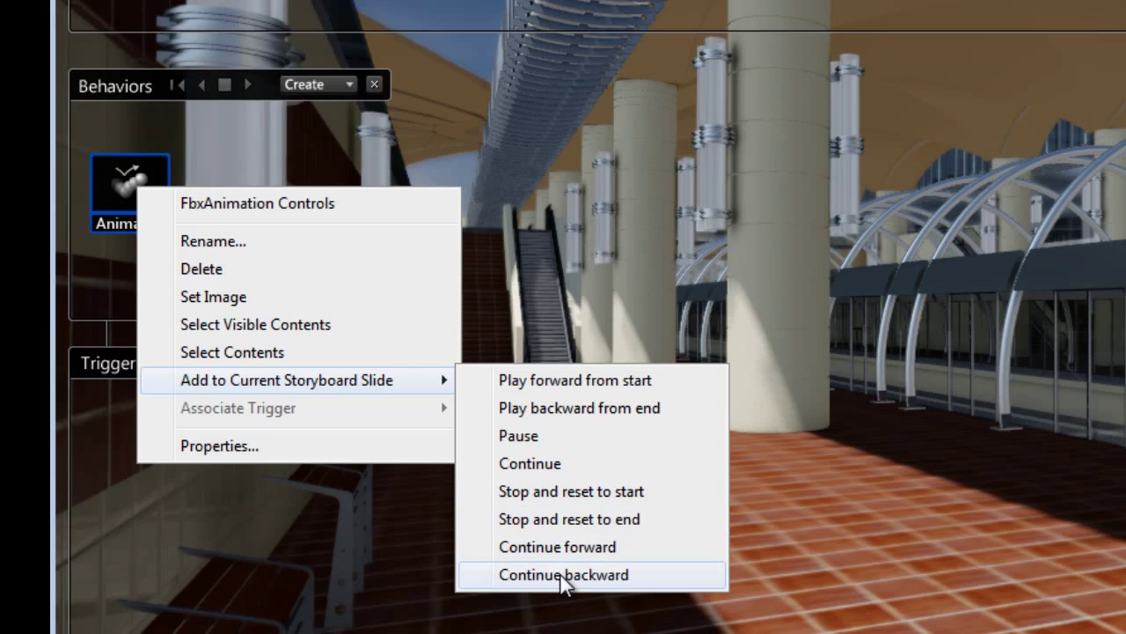
left_click(574, 379)
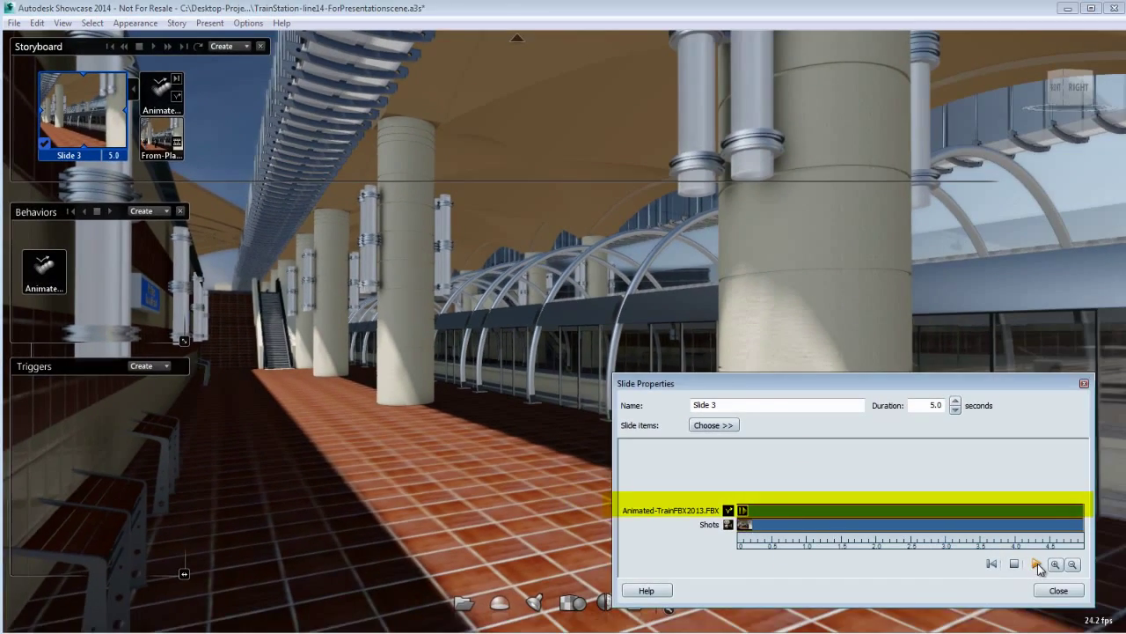
left_click(1037, 563)
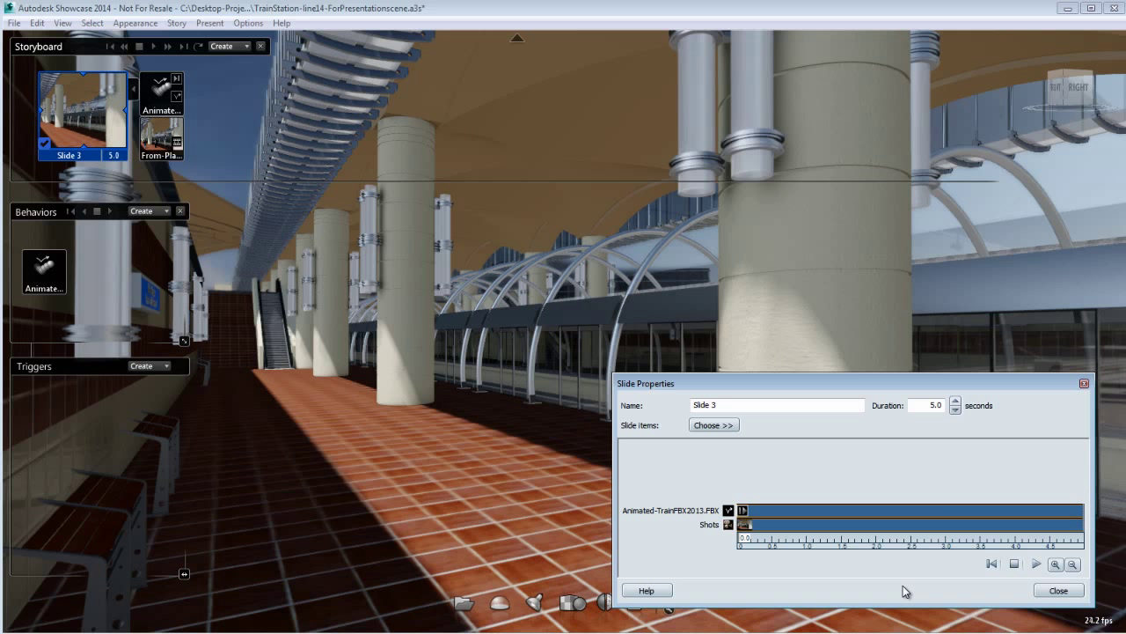
- Show the shots and add the MaxCamera-Still04 shot to the current storyboard slide
left_click(383, 352)
key("s")
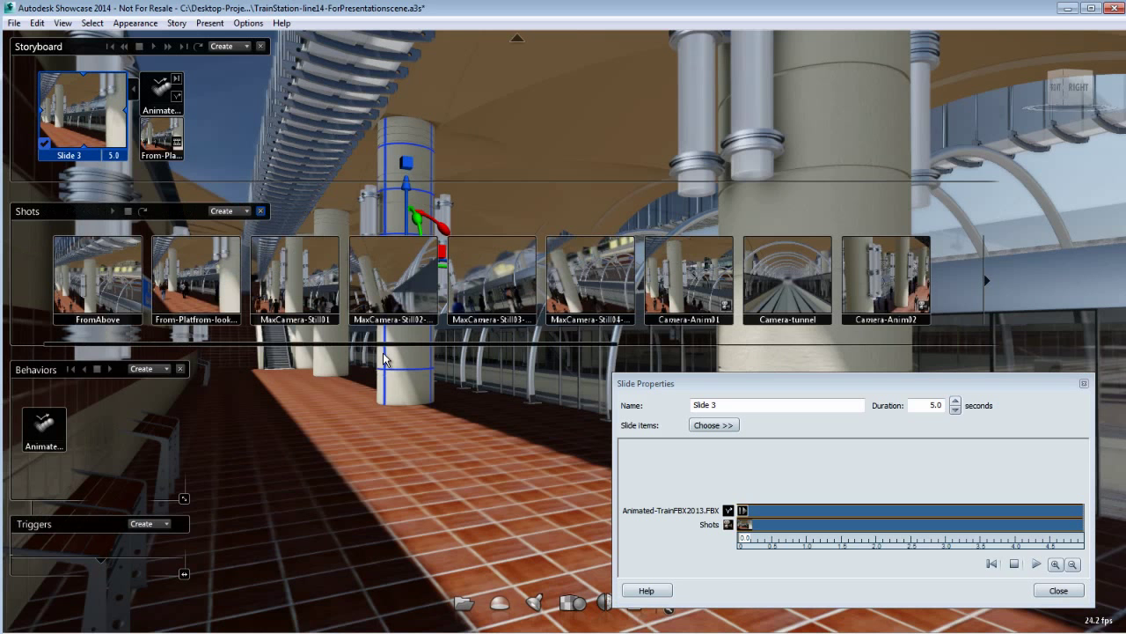
left_click(223, 155)
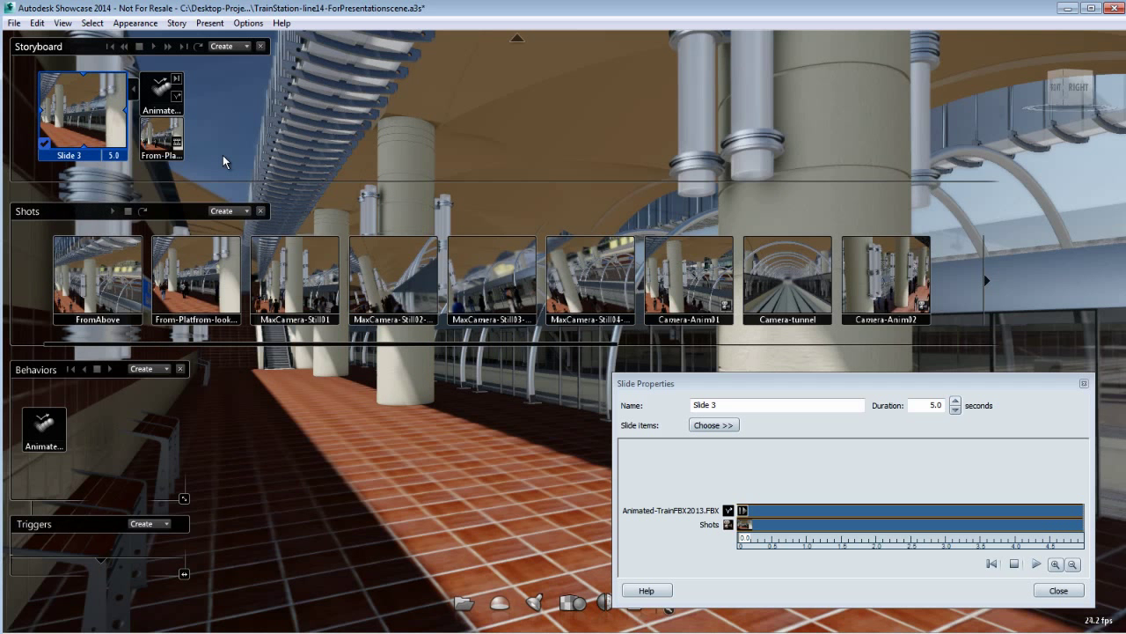
right_click(596, 280)
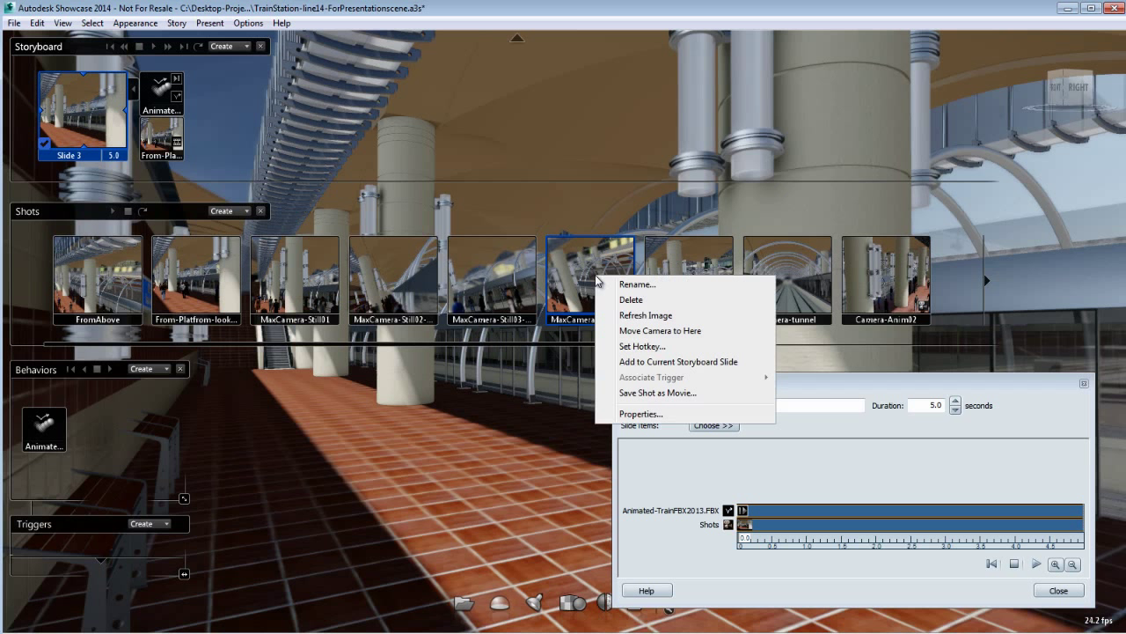
left_click(636, 362)
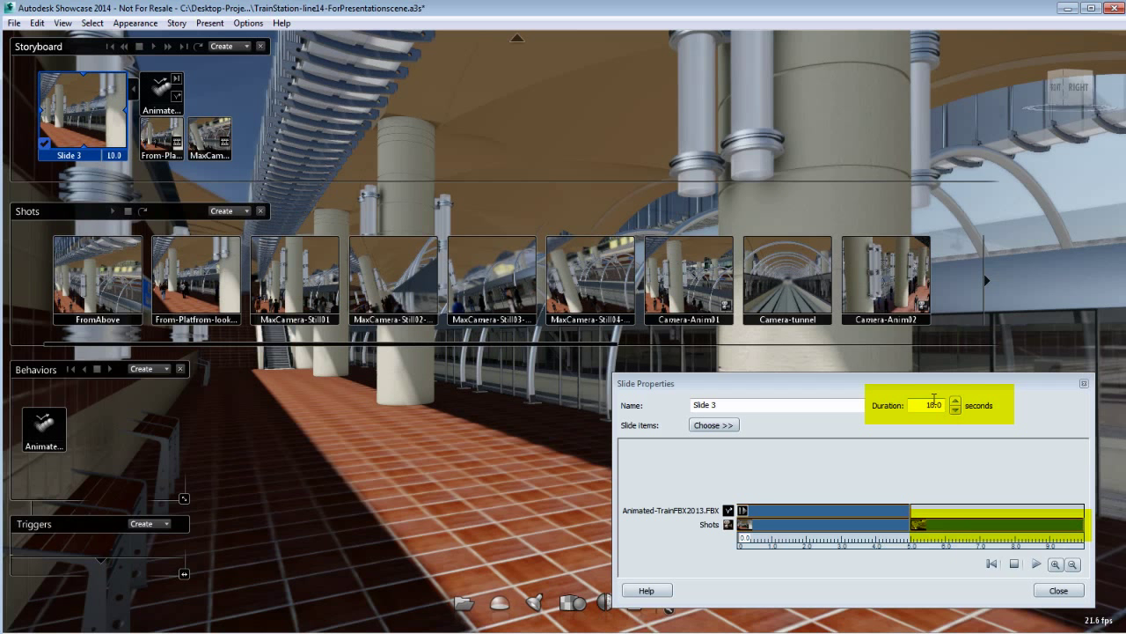
- Select the train animation clip in Slide 3's timeline and preview the slide with both camera shots
mouse_move(859, 509)
left_mouse_down()
mouse_move(1021, 504)
mouse_move(884, 519)
mouse_move(942, 526)
mouse_move(859, 514)
left_mouse_up()
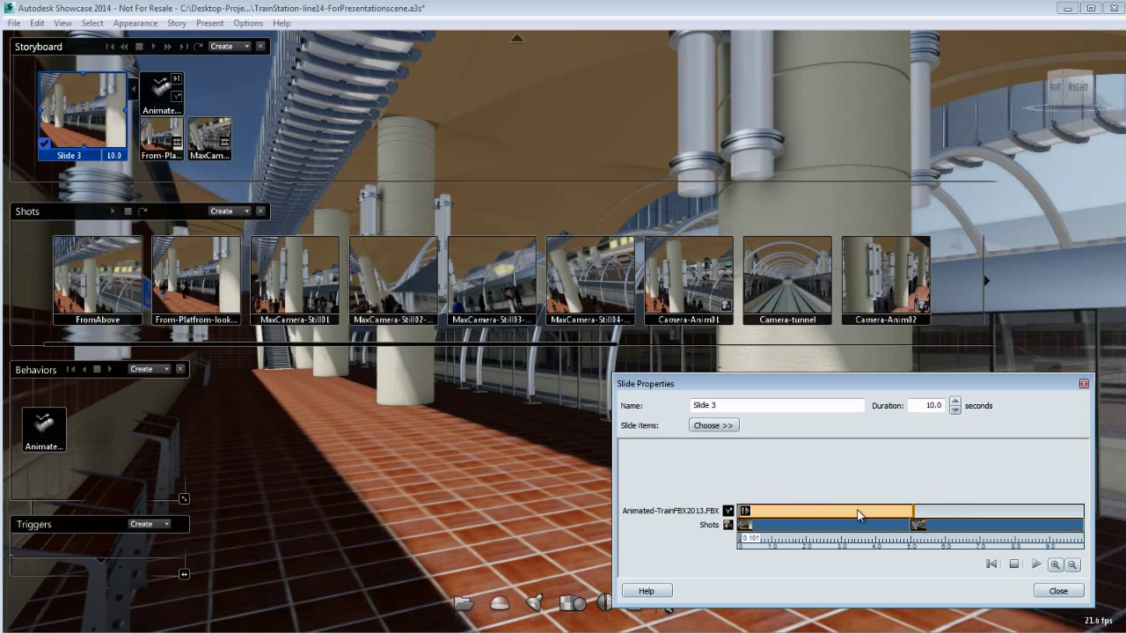
left_click(1036, 564)
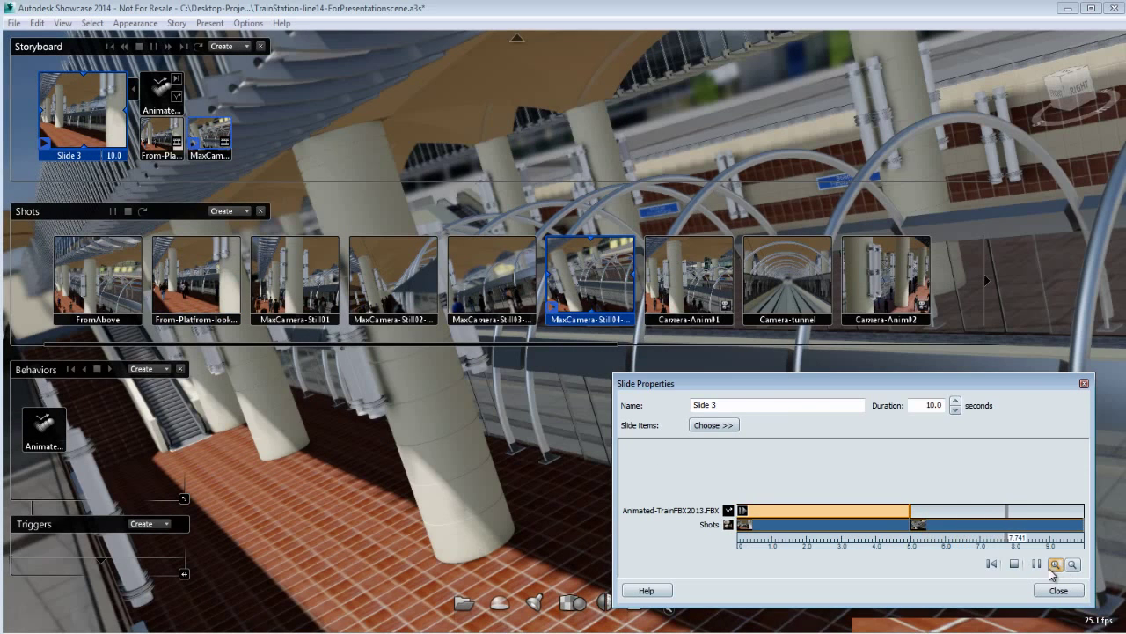
left_click(1013, 565)
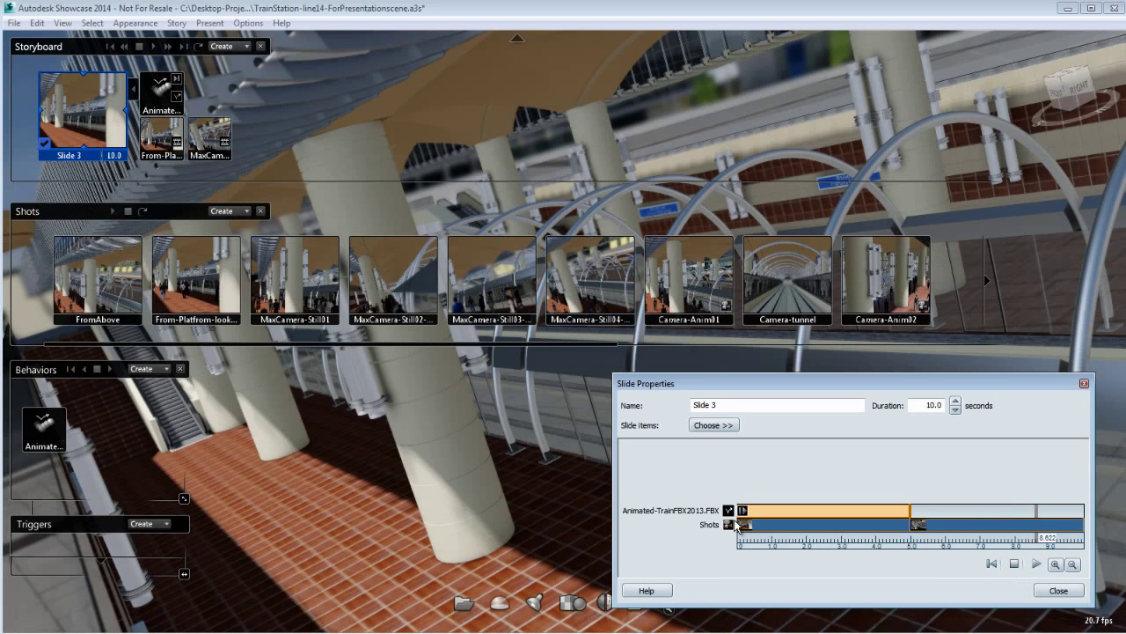
- Add the train animation behavior to Slide 3 as Continue, align its start with the second shot at about 5 seconds, and preview
left_click(261, 212)
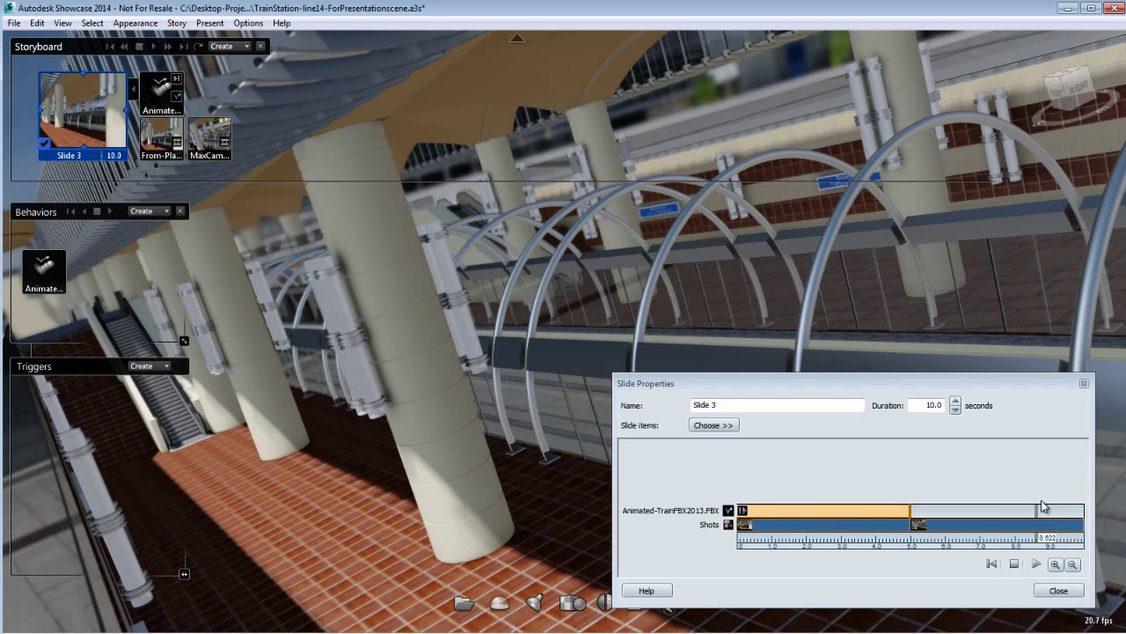
right_click(53, 278)
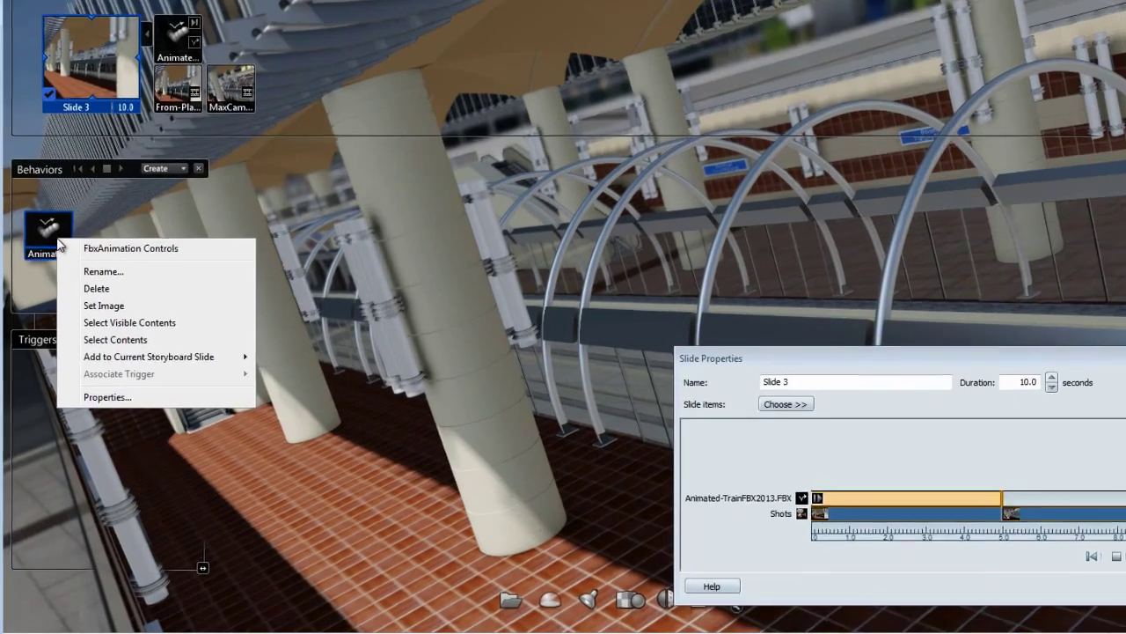
mouse_move(157, 358)
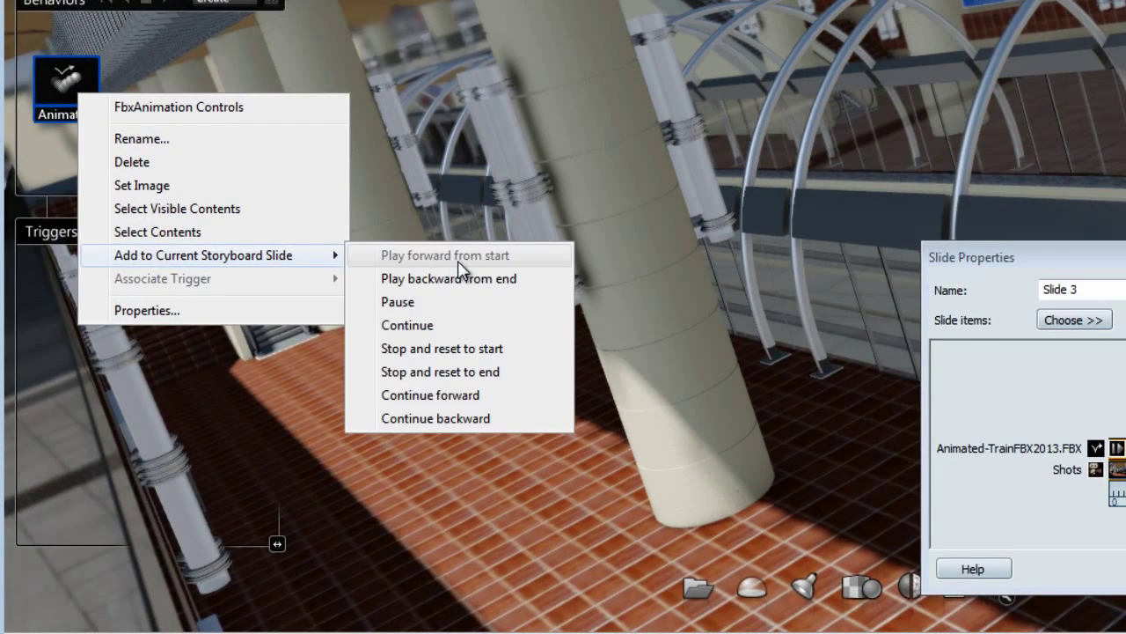
left_click(459, 324)
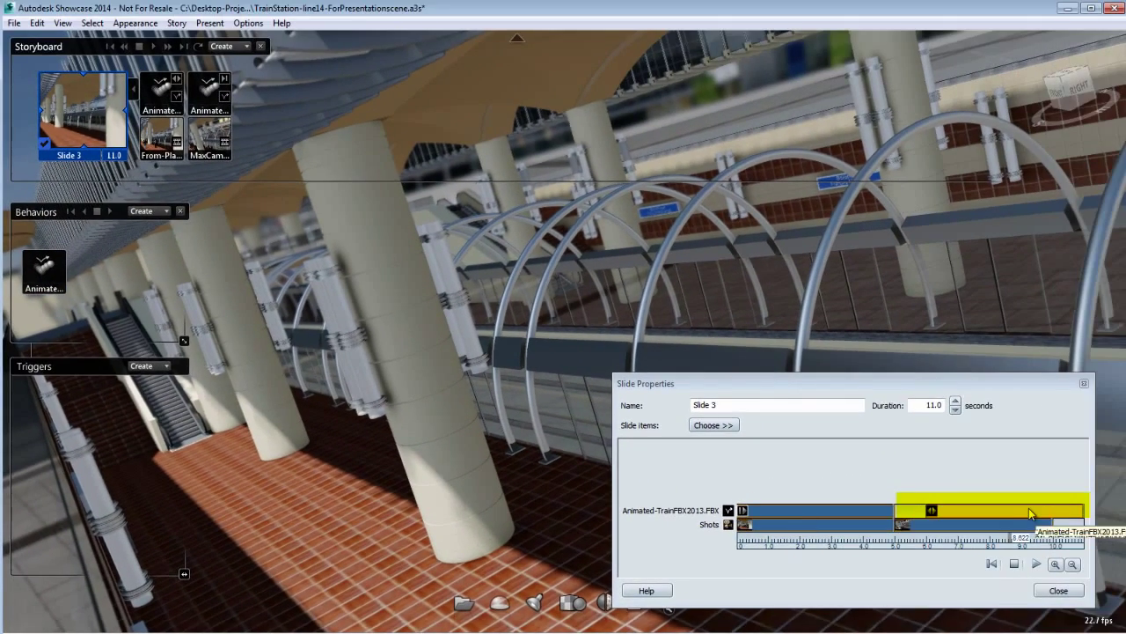
left_click_drag(1028, 513, 998, 515)
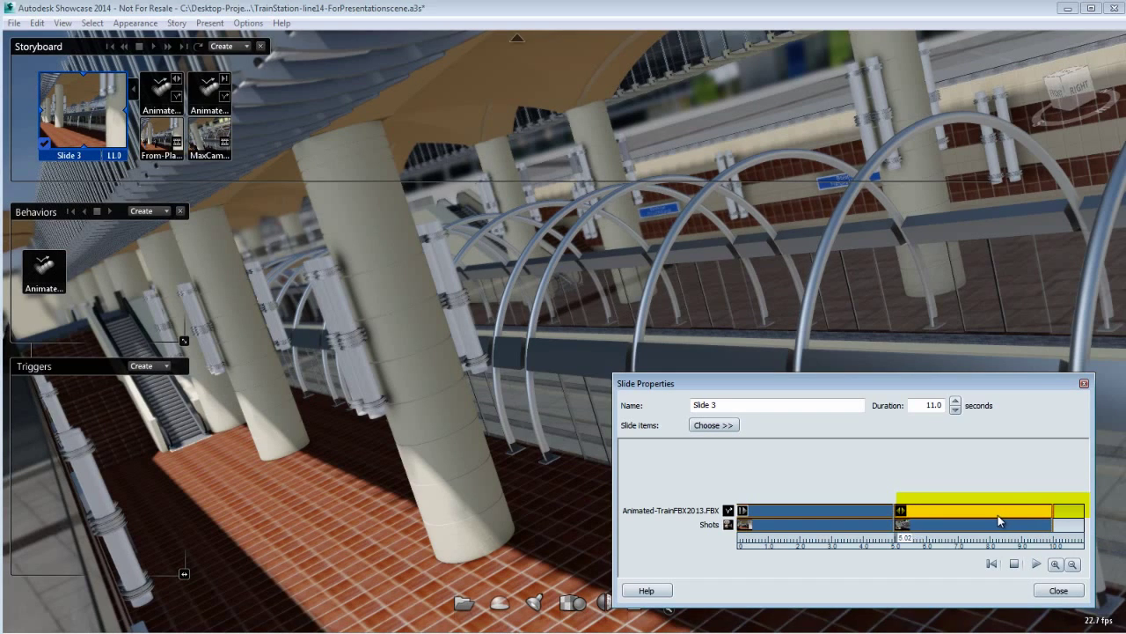
left_click(1036, 564)
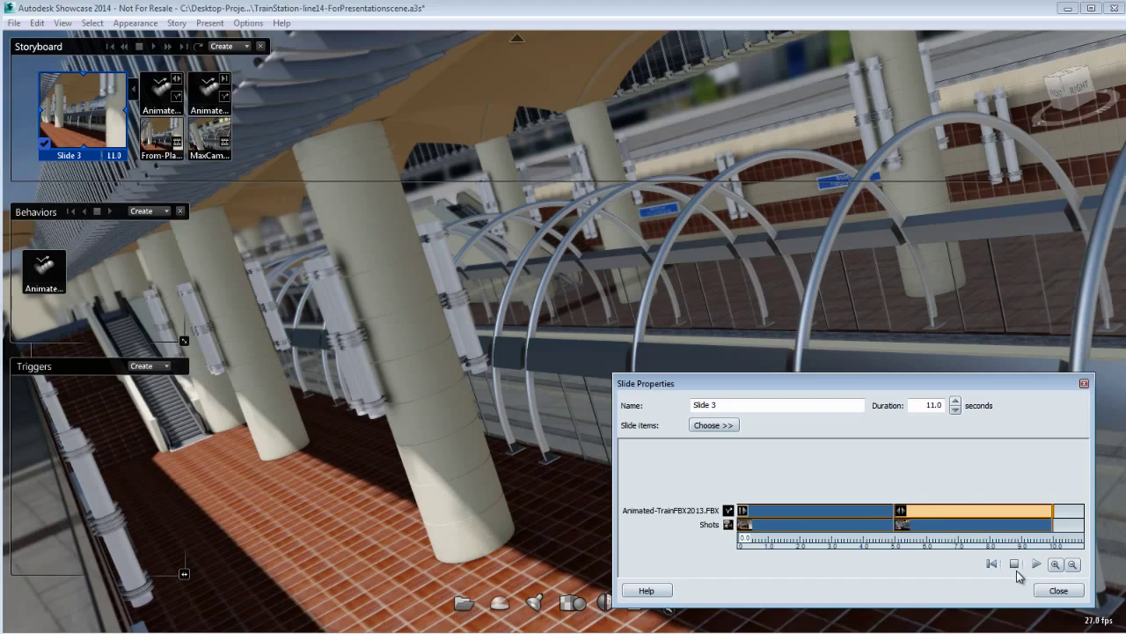
- View the whole station and train from outside and turn off depth of field in the camera properties
mouse_move(413, 334)
left_mouse_down()
mouse_move(473, 379)
mouse_move(639, 333)
left_mouse_up()
scroll(473, 378, "down", 10)
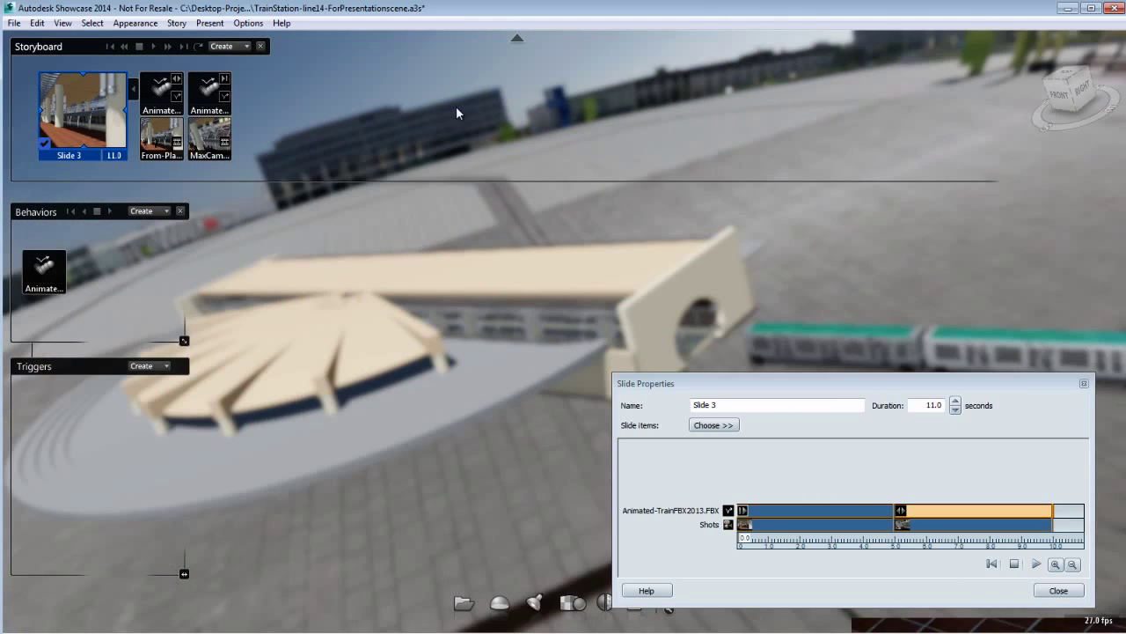
left_click(61, 25)
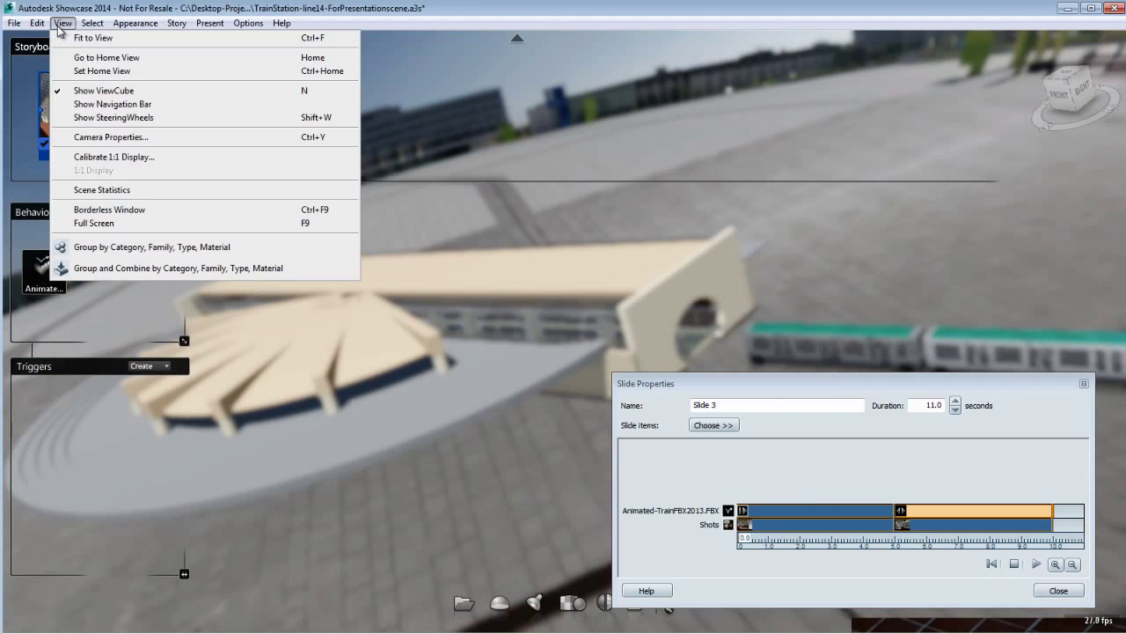
left_click(104, 138)
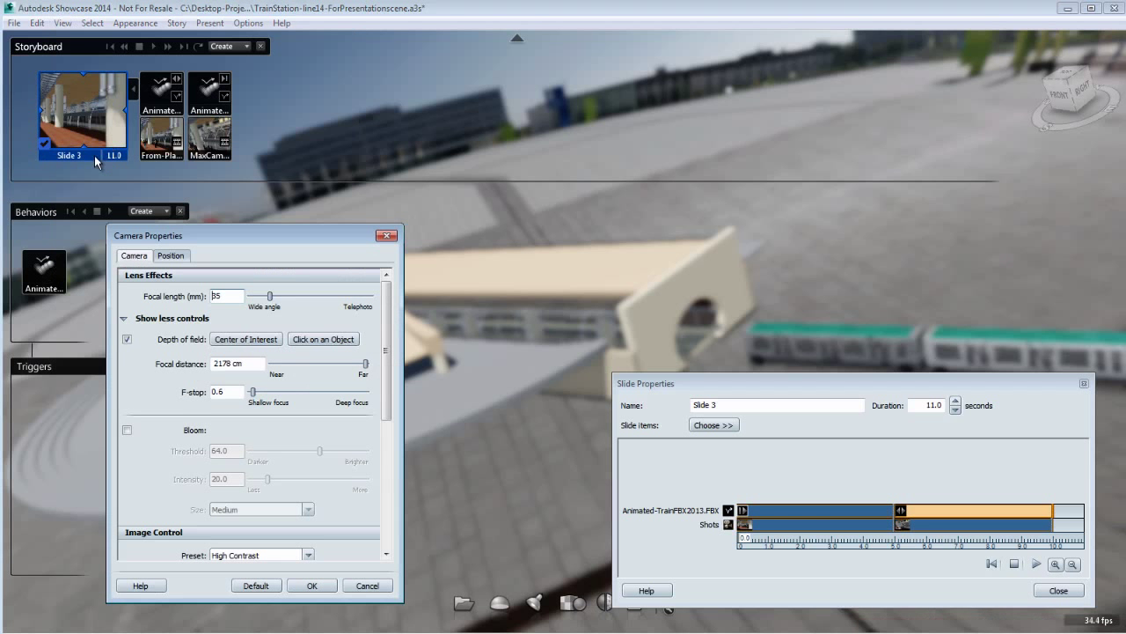
left_click(128, 340)
left_click(387, 236)
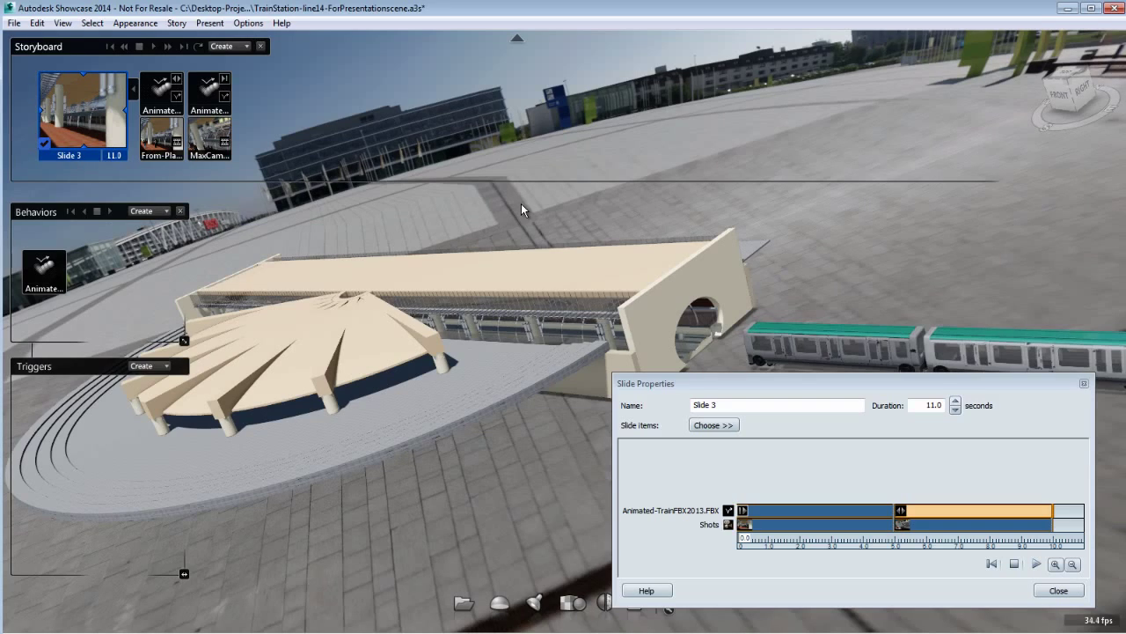
left_click_drag(433, 372, 594, 325)
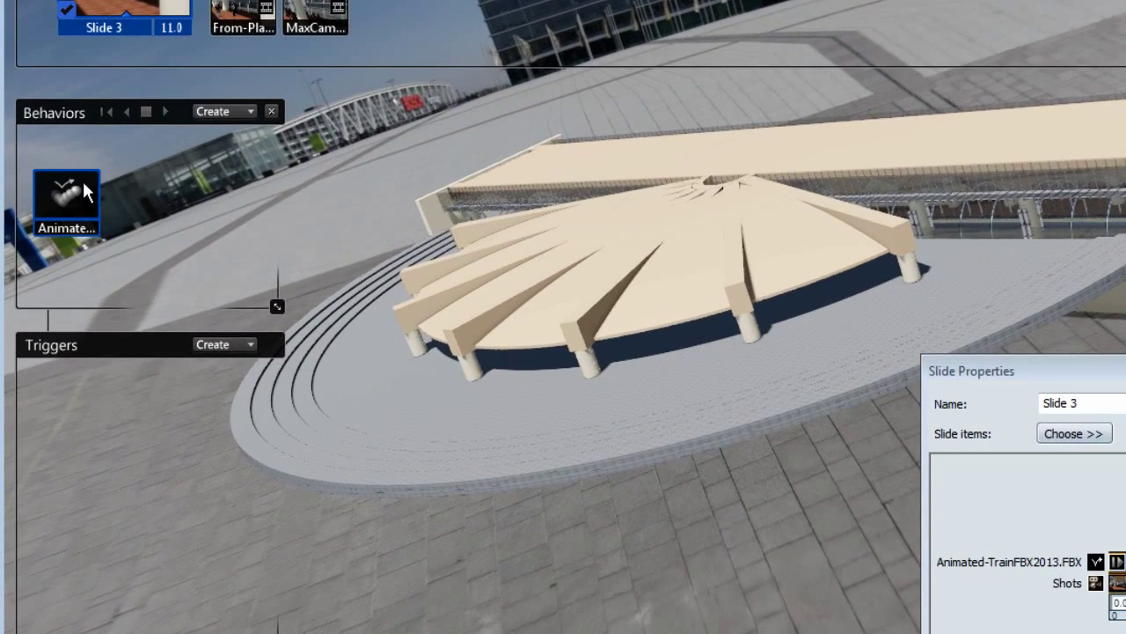
- Add the train behavior as Stop and reset to start, place it at about 5 seconds directly before the Continue clip, and preview the slide
right_click(84, 185)
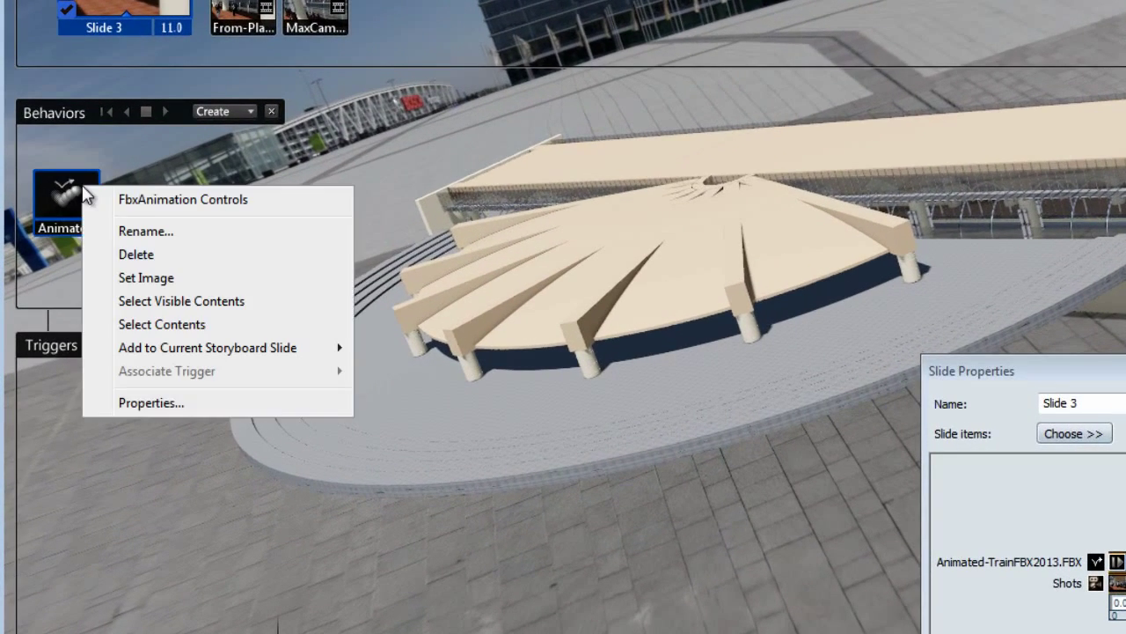
mouse_move(201, 349)
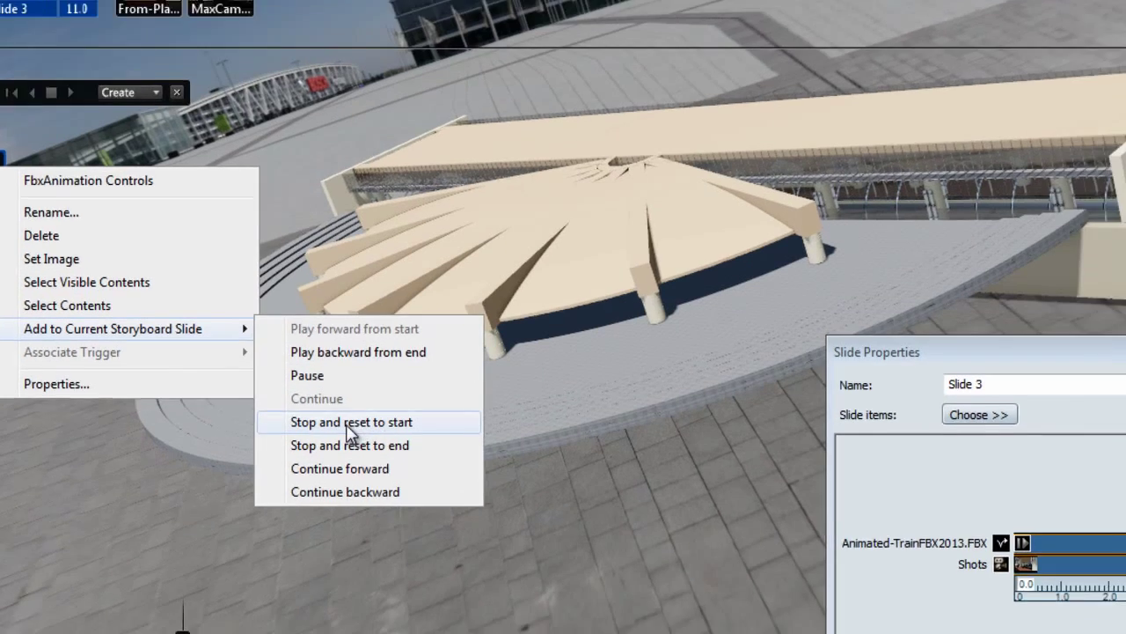
left_click(457, 441)
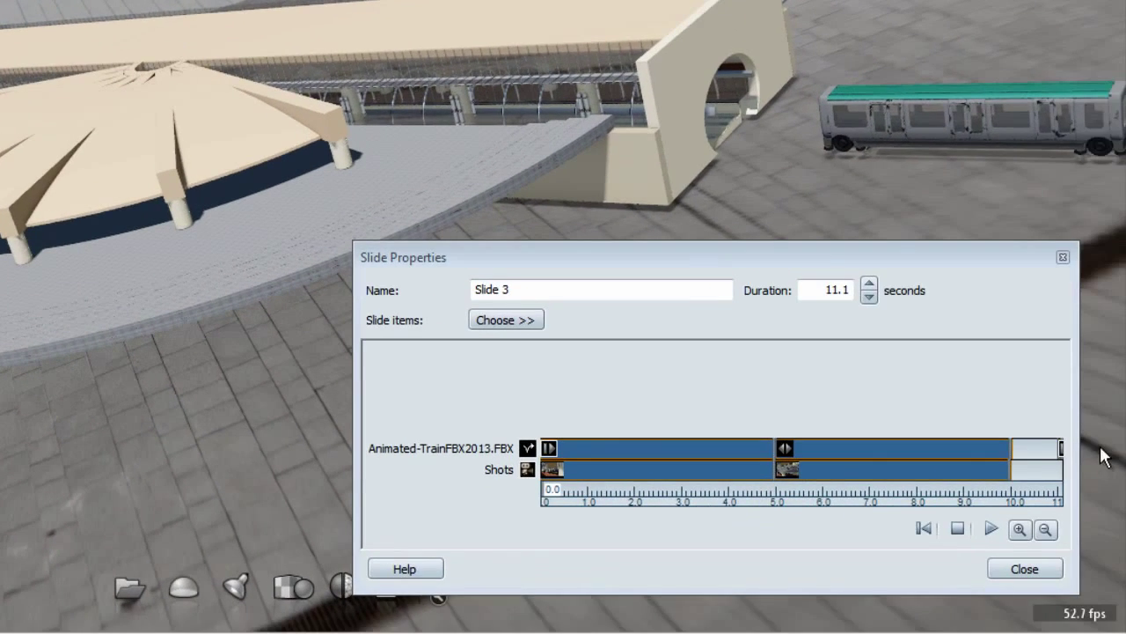
left_click_drag(1059, 451, 805, 455)
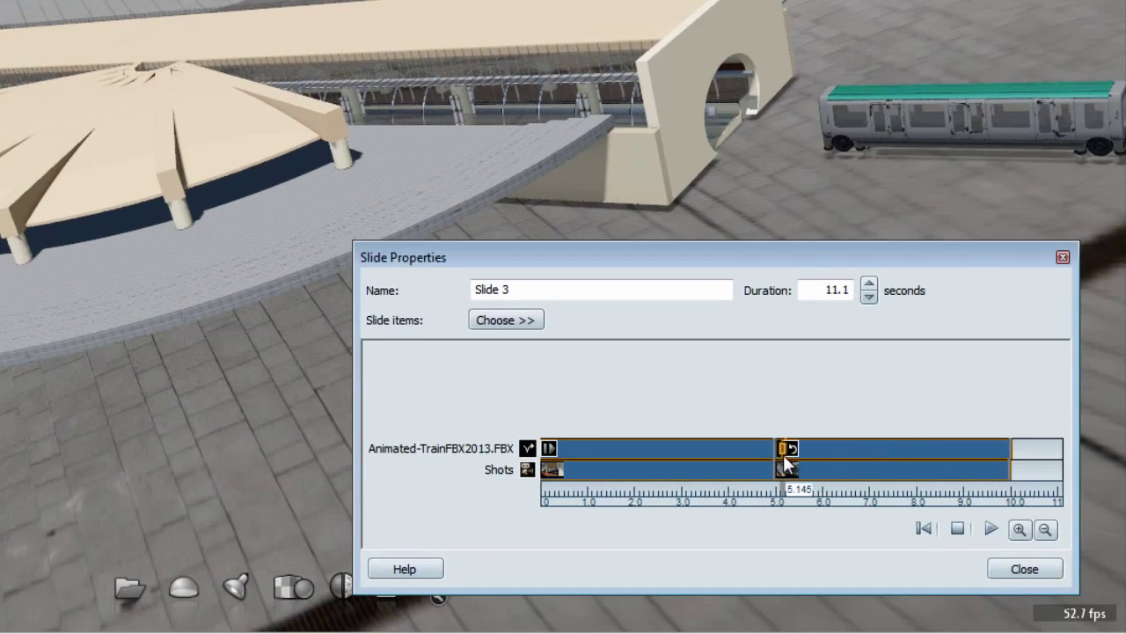
left_click(832, 451)
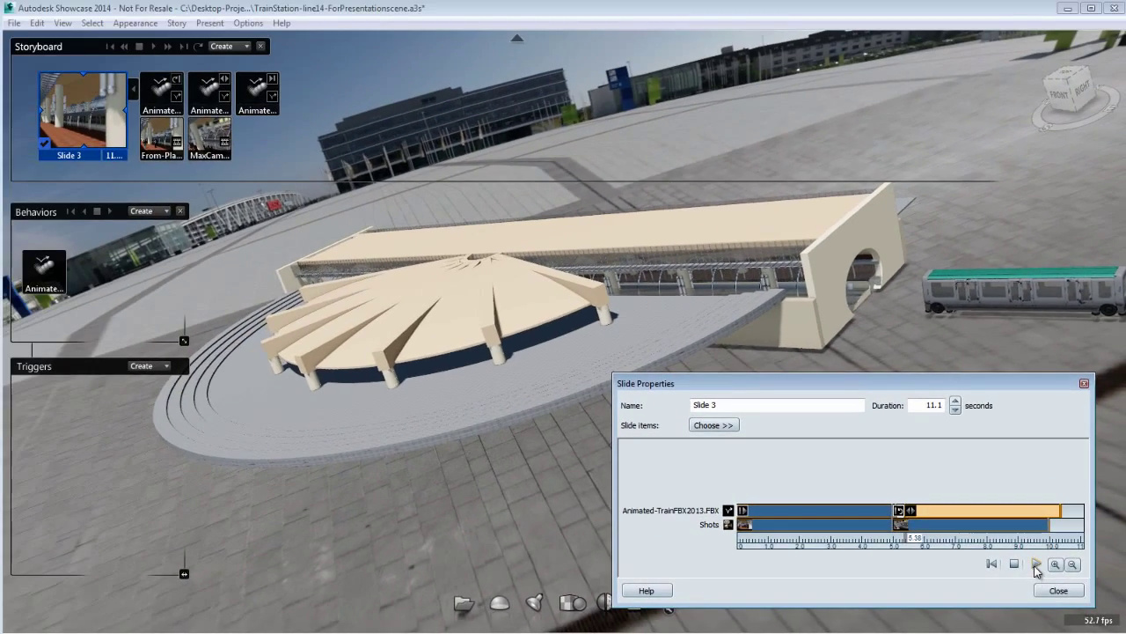
left_click(1036, 564)
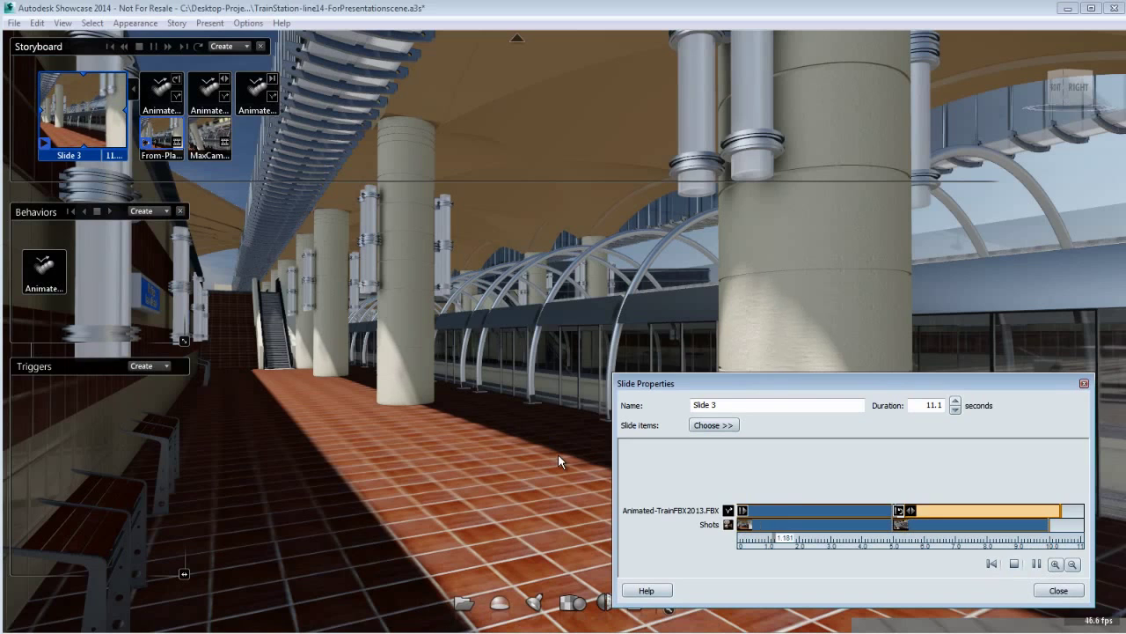
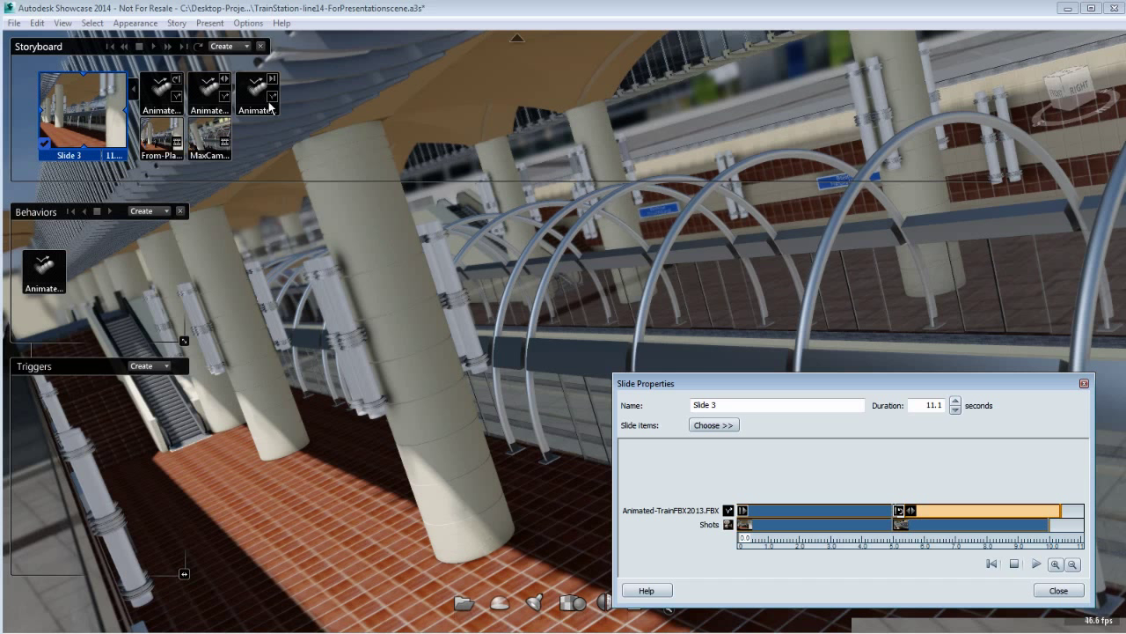
- Create a new storyboard slide and add the Camera-Anim01 shot to it
left_click(247, 47)
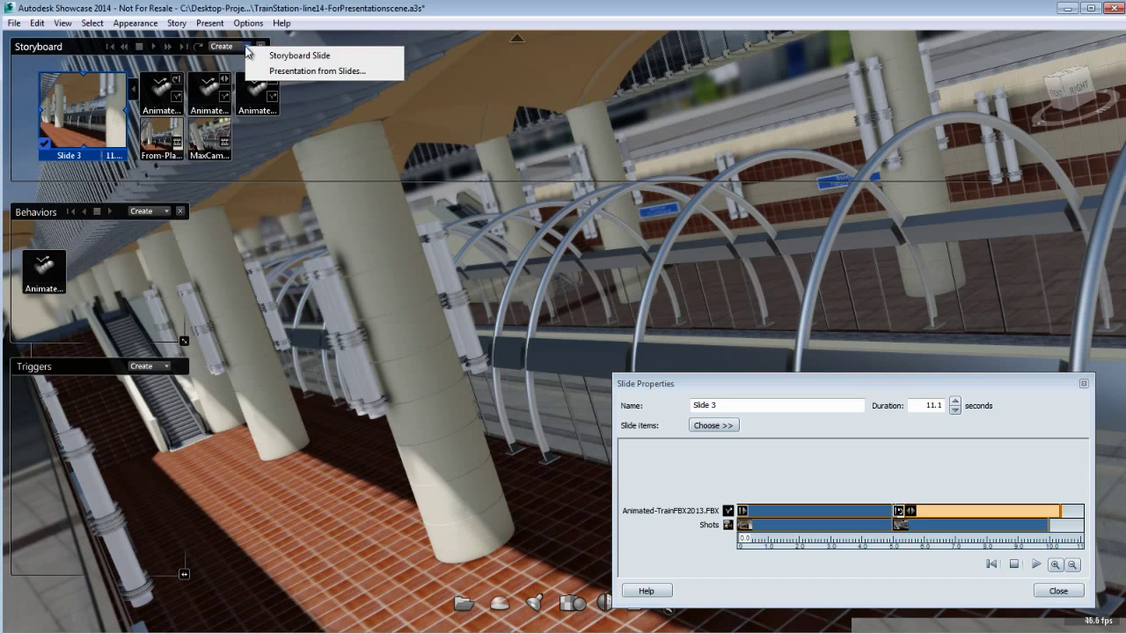
left_click(263, 52)
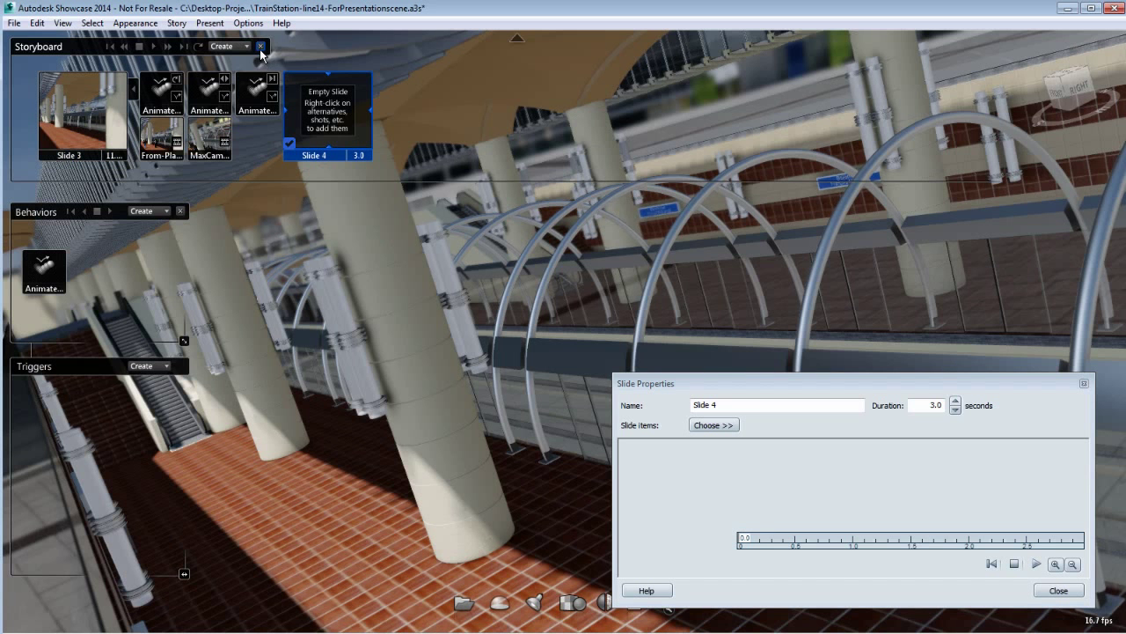
left_click(1084, 384)
key("s")
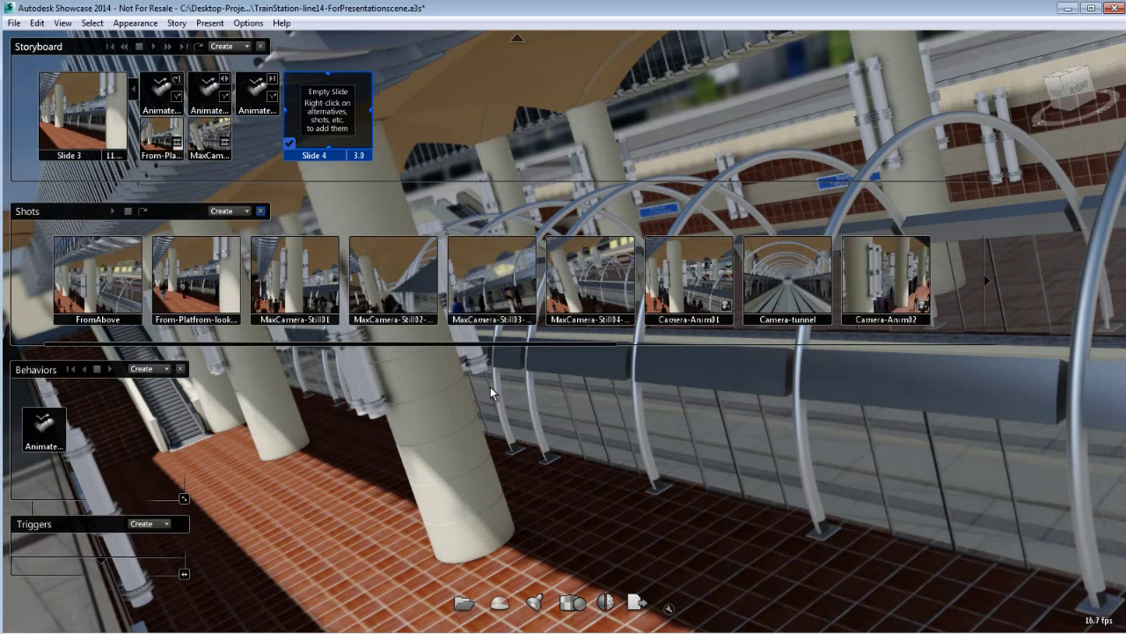
left_click(713, 290)
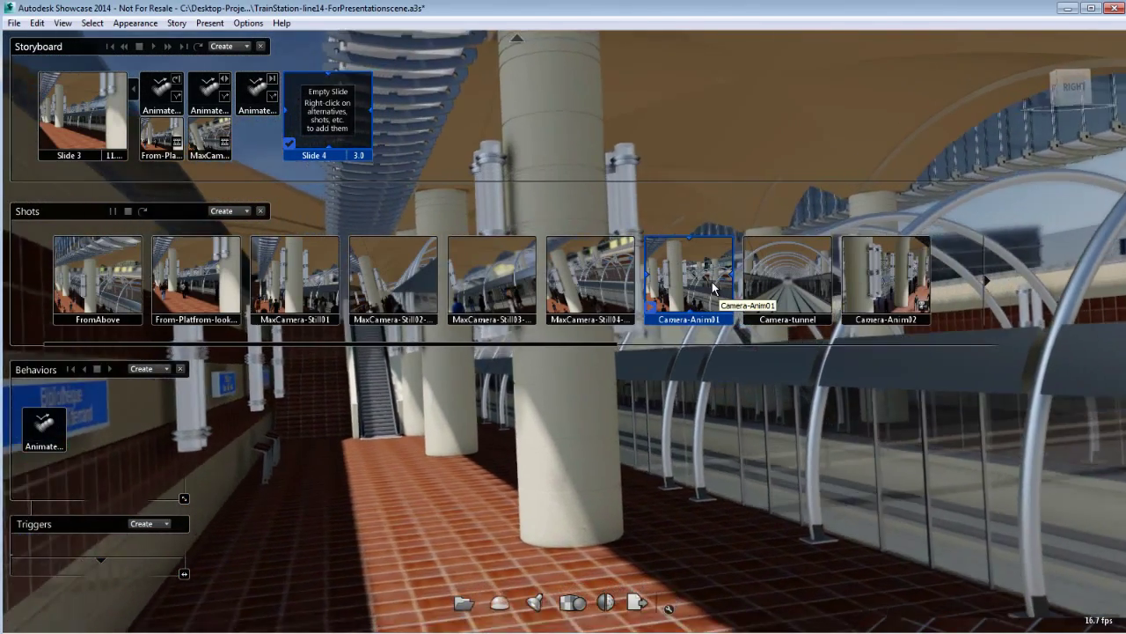
right_click(713, 291)
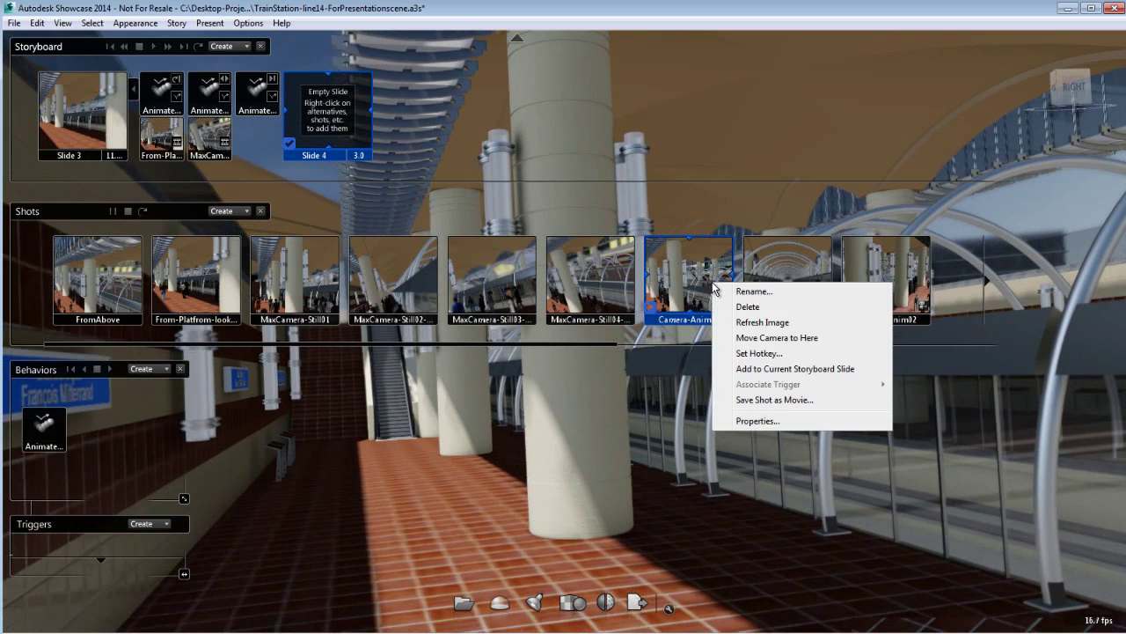
left_click(832, 297)
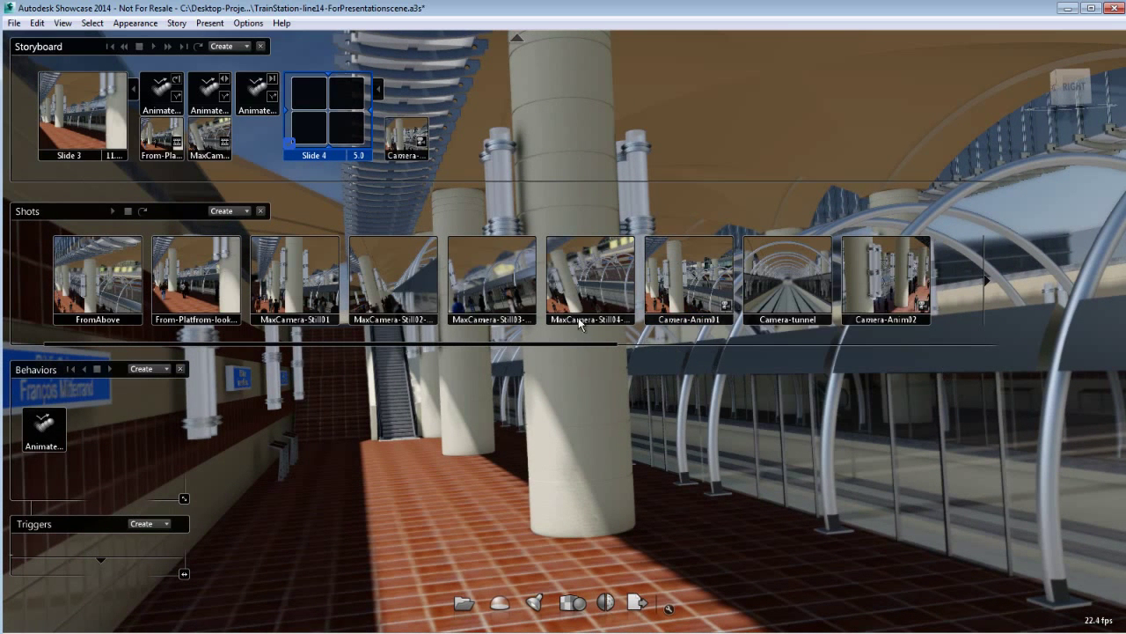
- Set Slide 4's thumbnail image from the current view and open the slide's properties
right_click(337, 108)
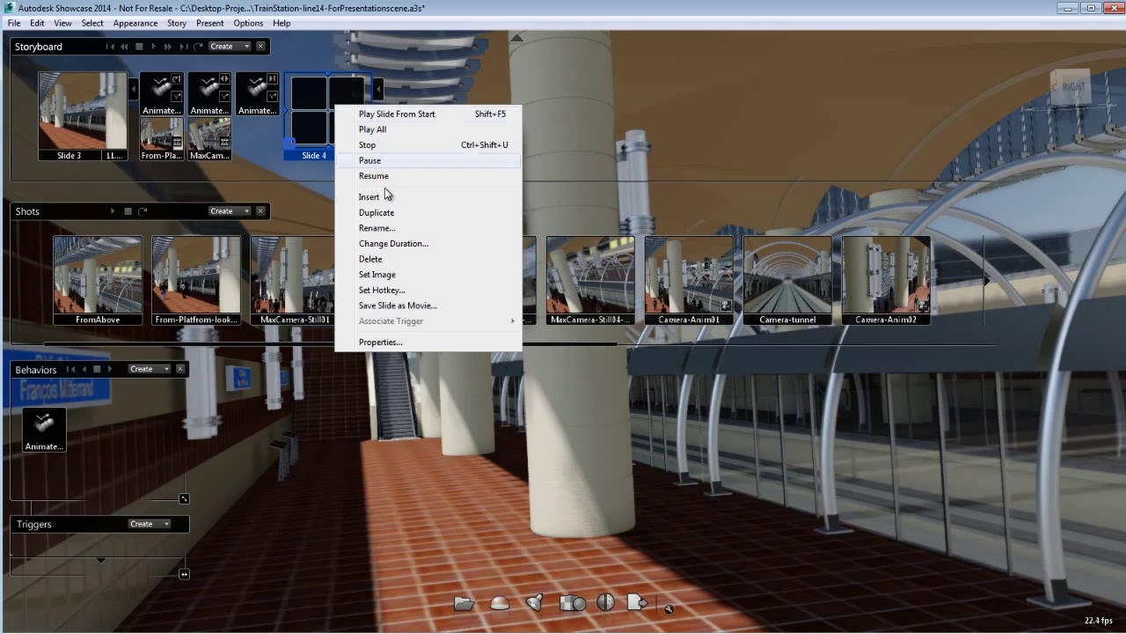
left_click(378, 275)
right_click(334, 114)
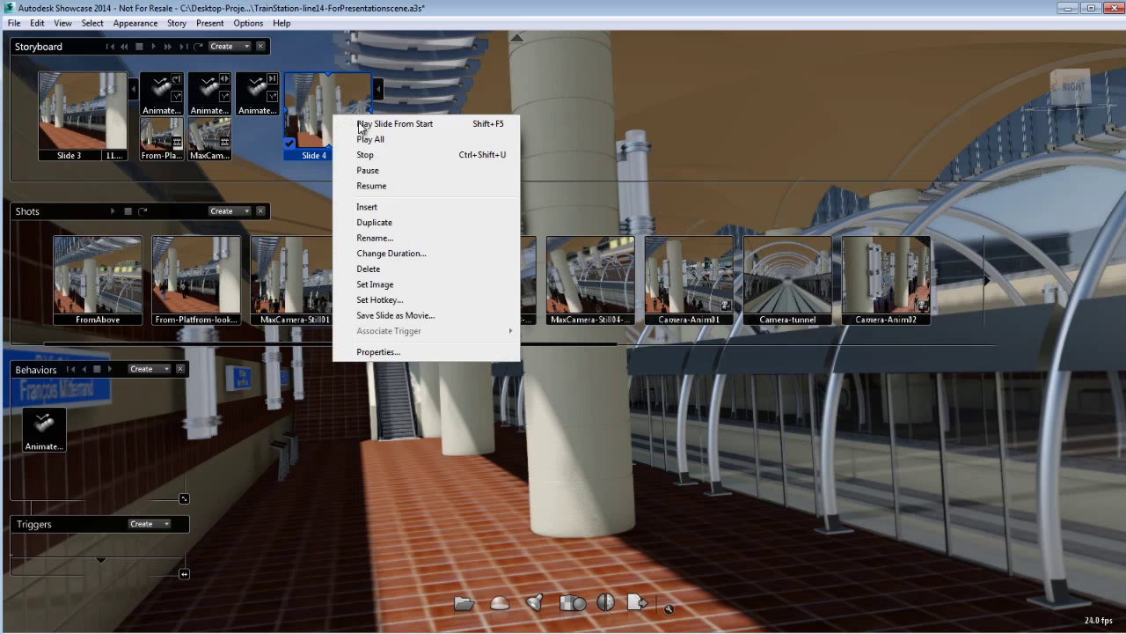
left_click(367, 349)
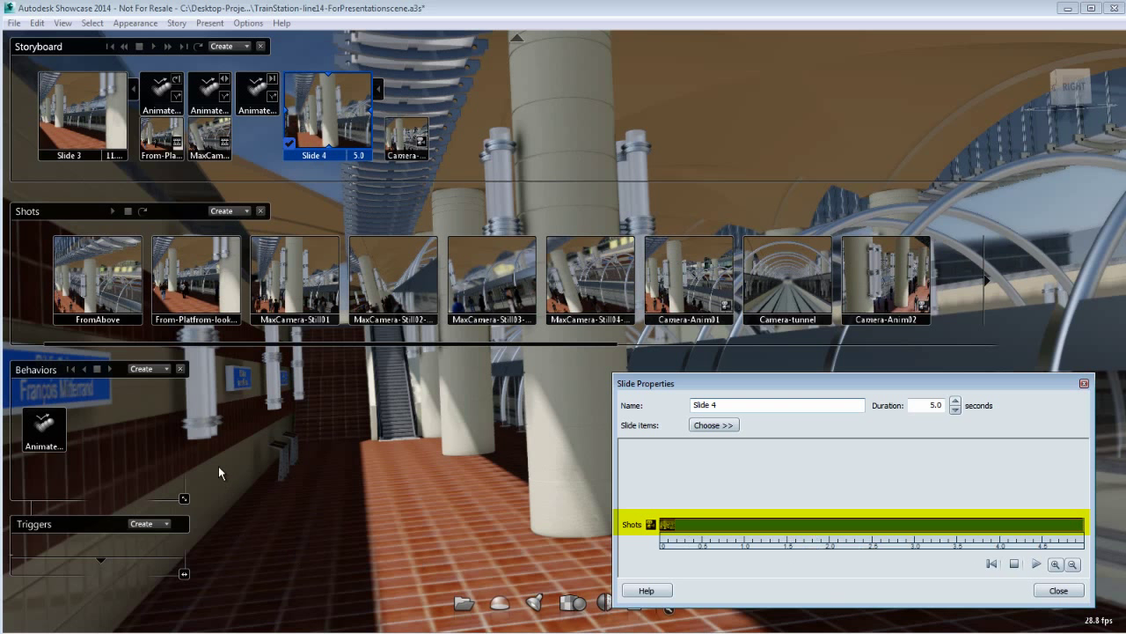
- Add the train behavior to Slide 4 as Play forward from start, preview the storyboard, and hide the shots list
right_click(55, 432)
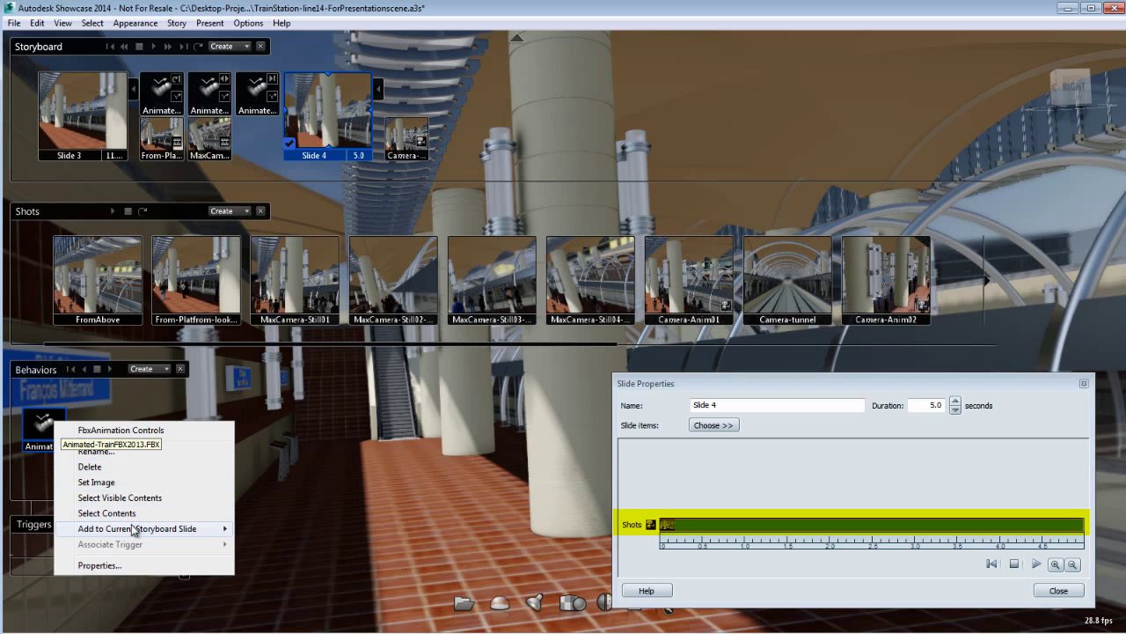
mouse_move(134, 532)
left_click(290, 529)
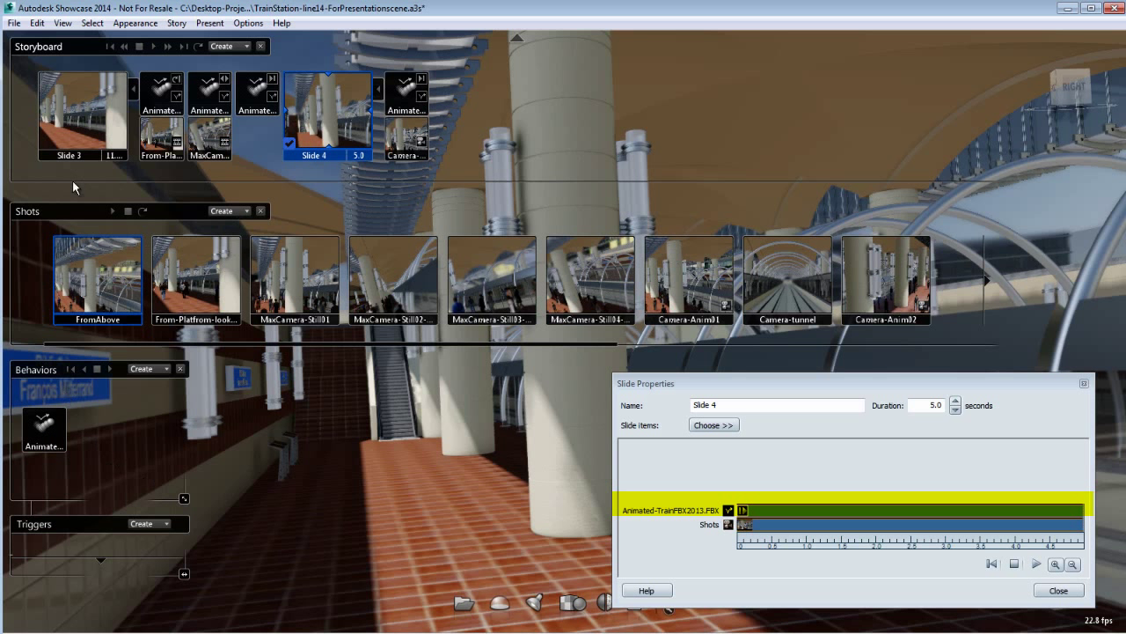
left_click(154, 47)
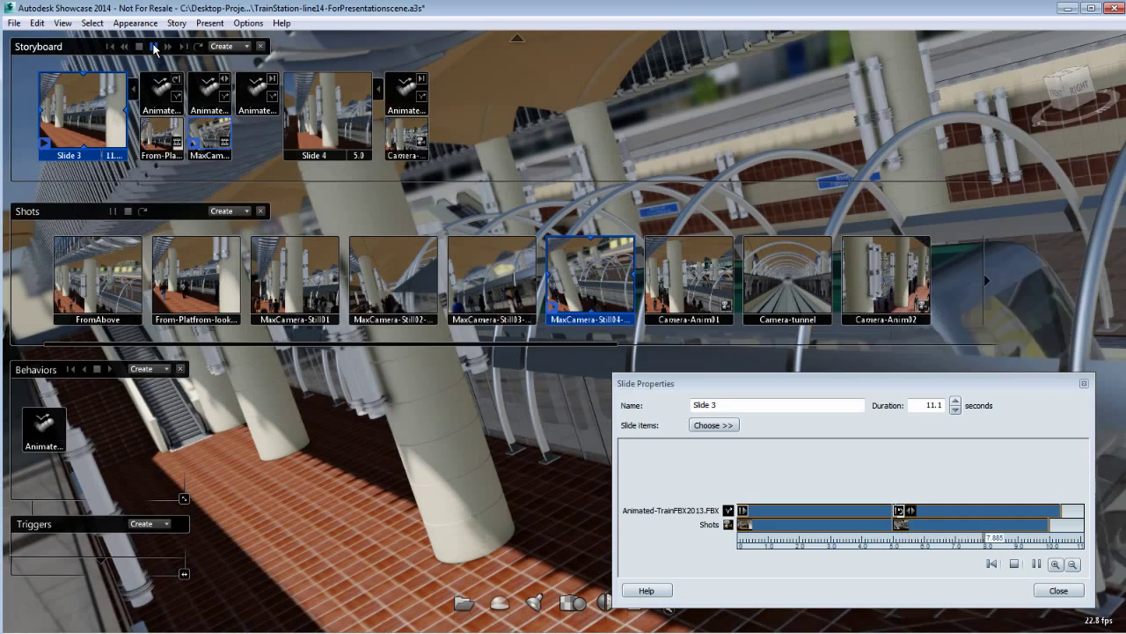
left_click(261, 211)
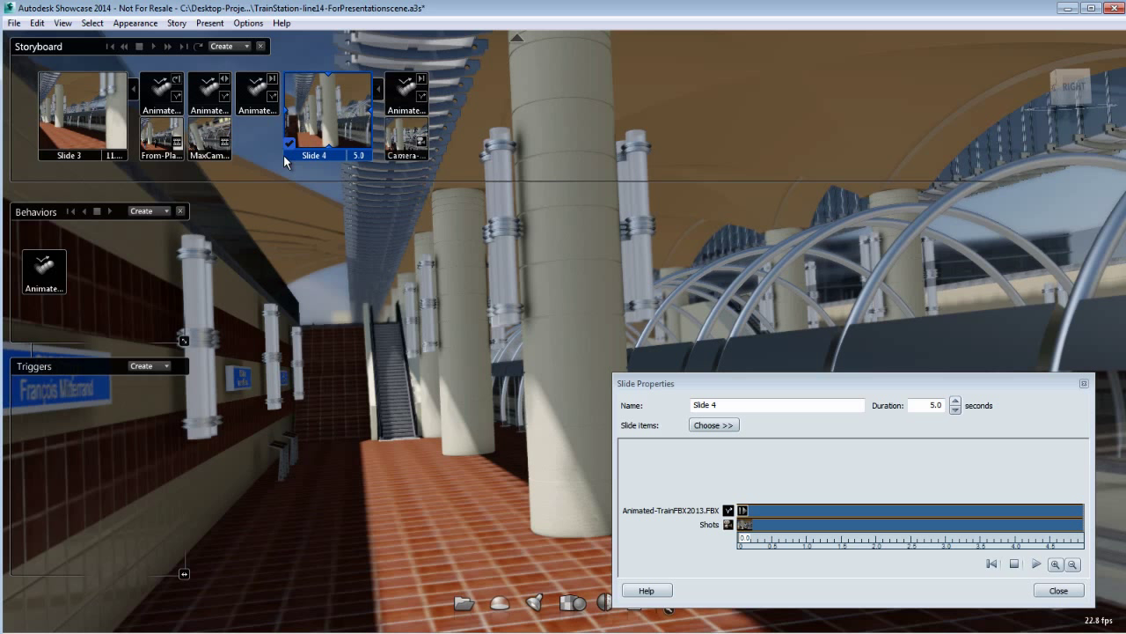
- Remove Slide 3's Continue and Stop and reset to start clips, shift its remaining train clip to about 2.4 seconds, and preview the storyboard
left_click(110, 132)
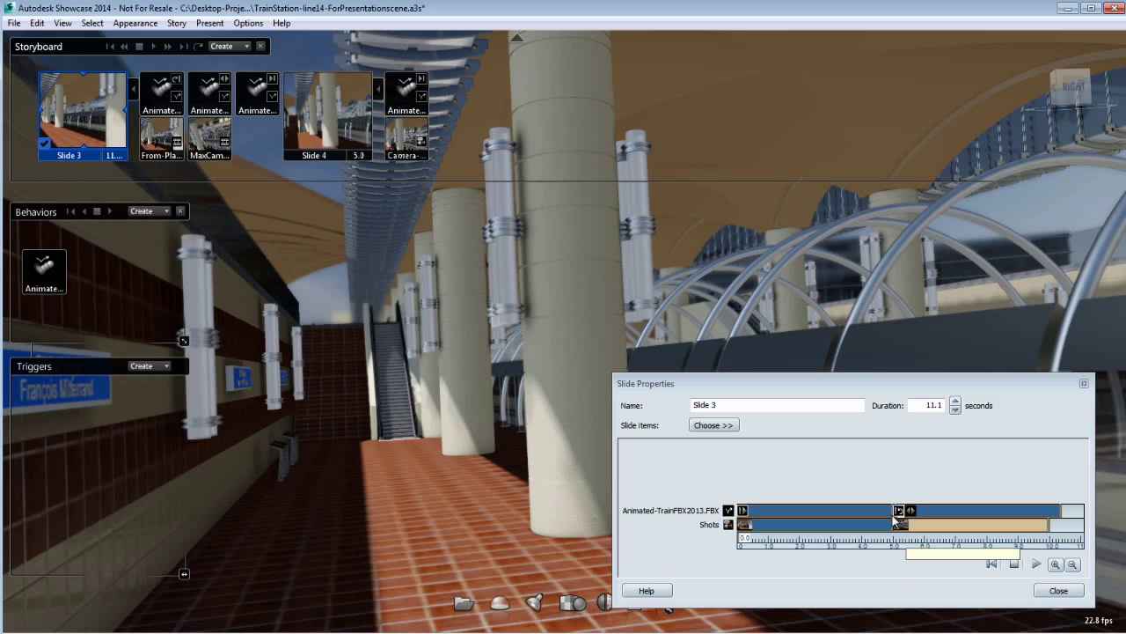
left_click(926, 508)
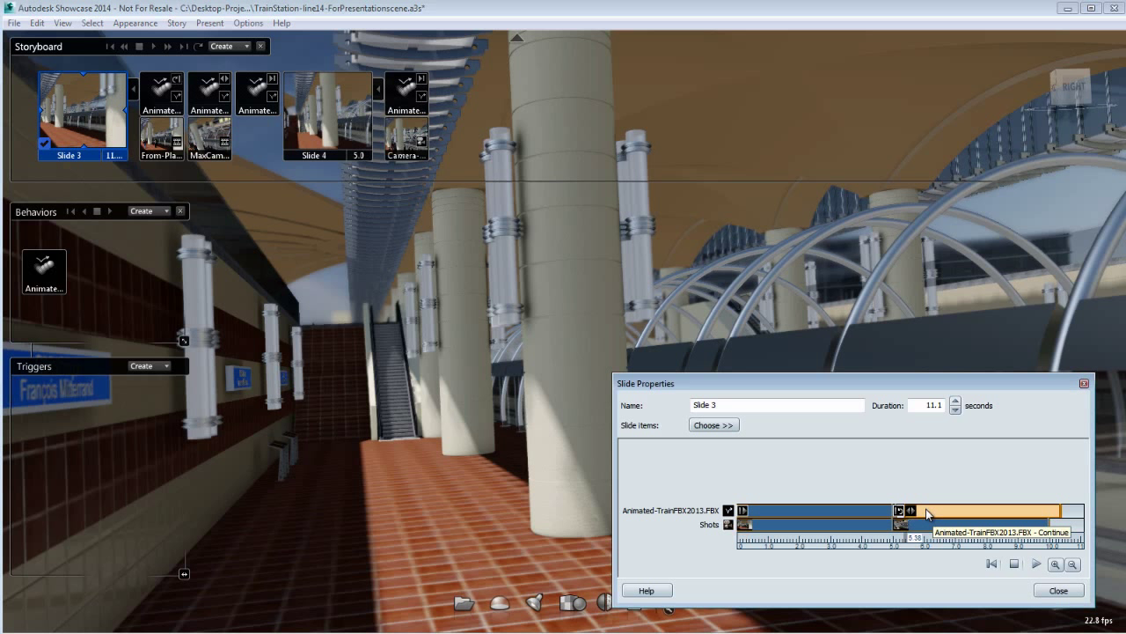
key("Delete")
left_click_drag(859, 512, 929, 516)
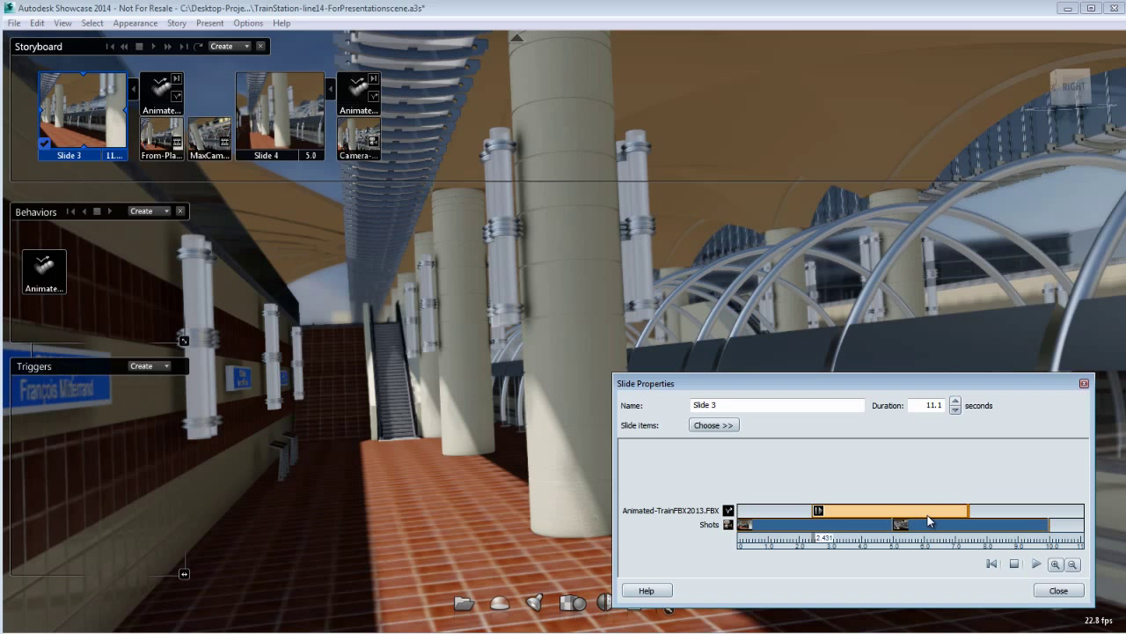
left_click(154, 47)
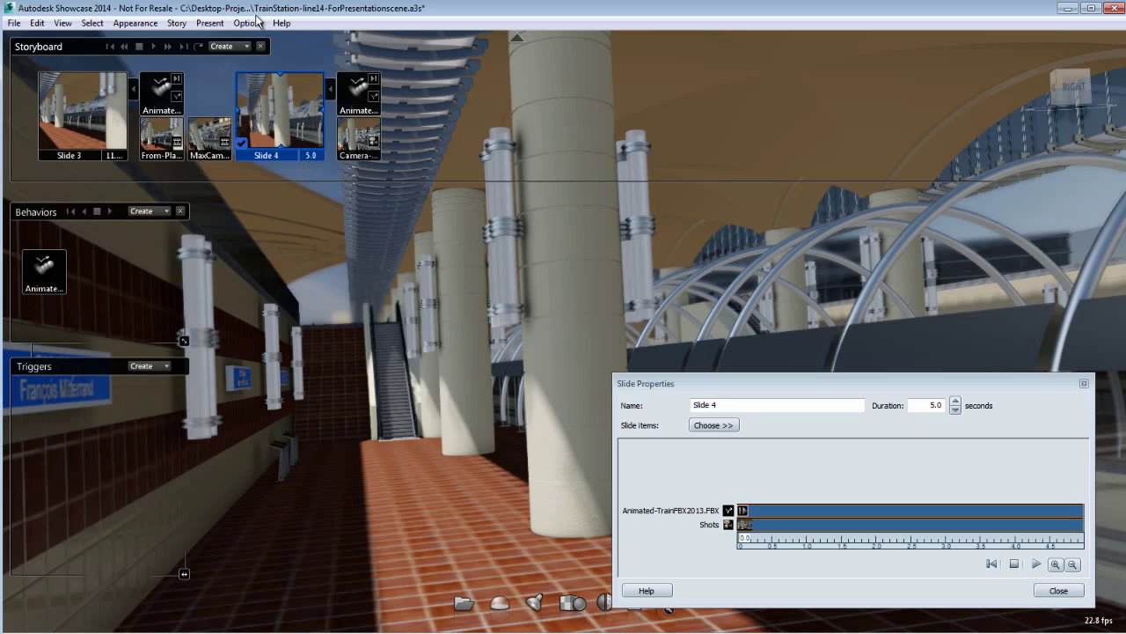
- Create a new storyboard slide after Slide 4 and add the Camera-tunnel shot to it
left_click(243, 48)
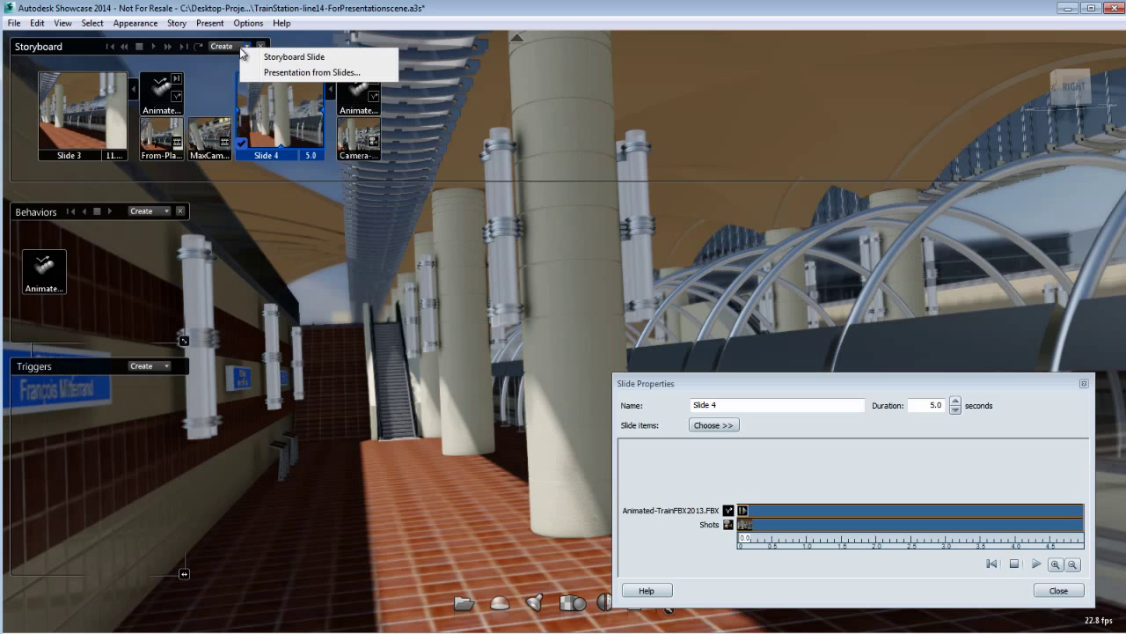
left_click(281, 56)
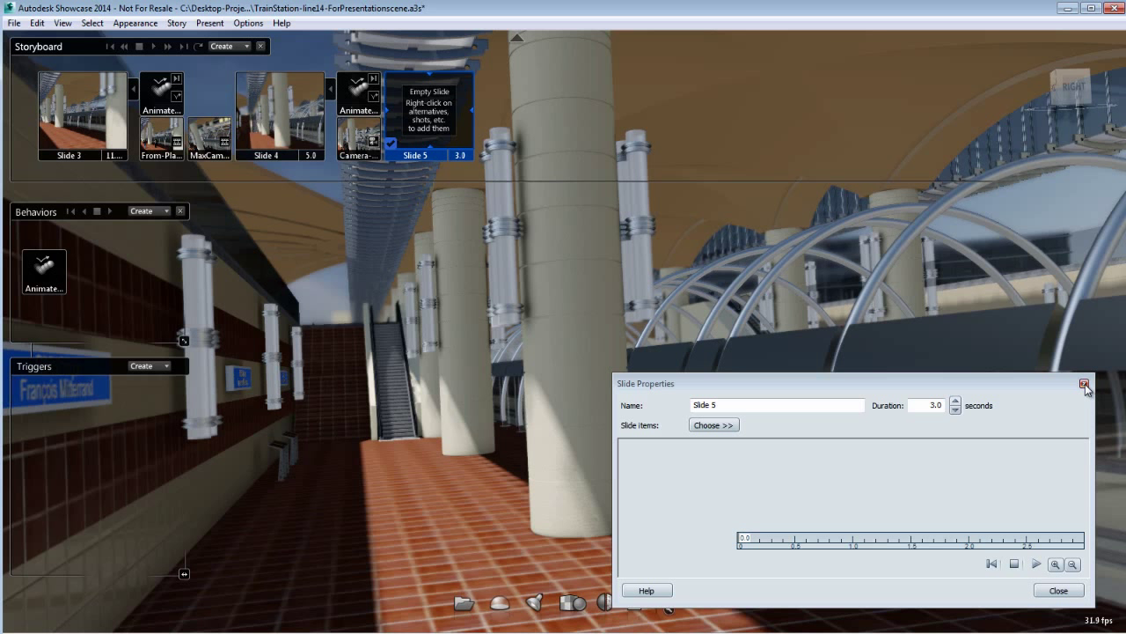
key("s")
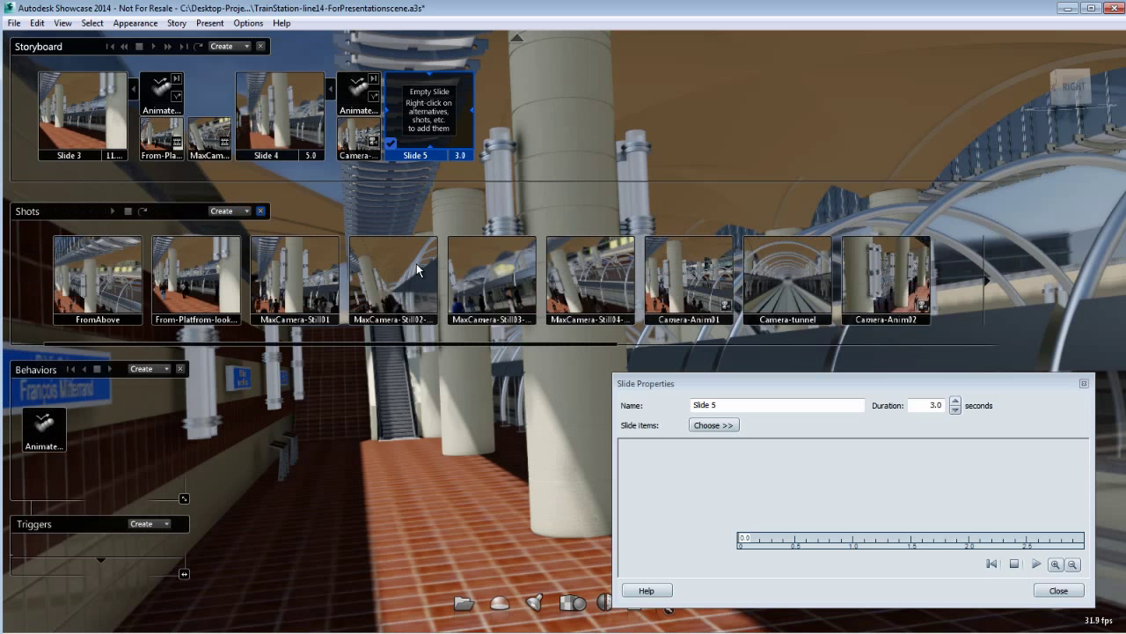
left_click(774, 283)
right_click(773, 279)
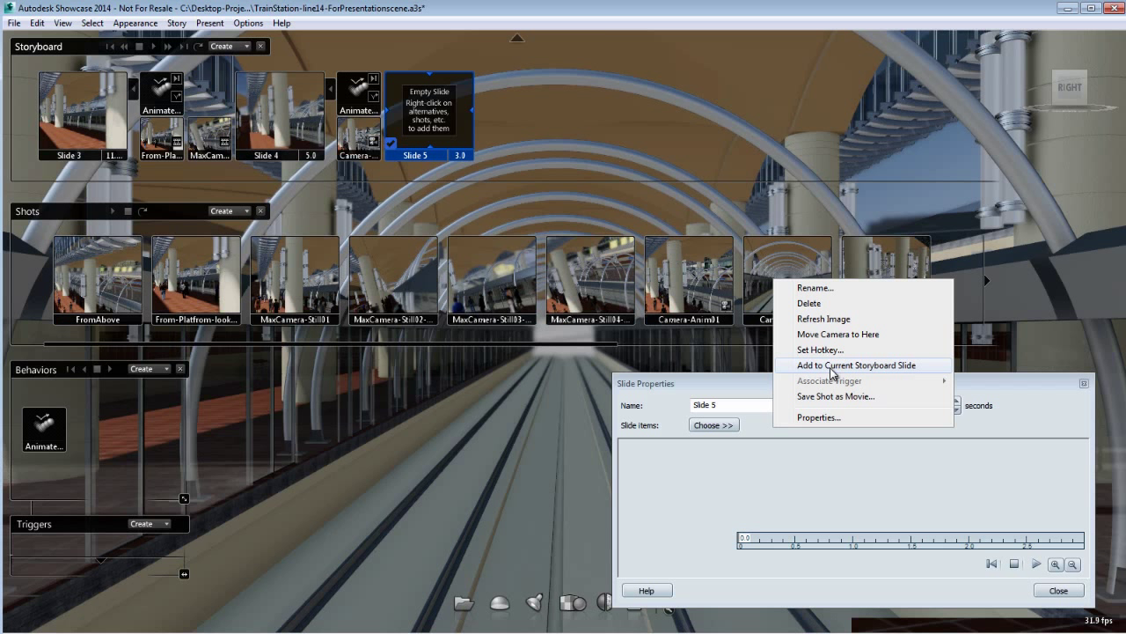
left_click(832, 365)
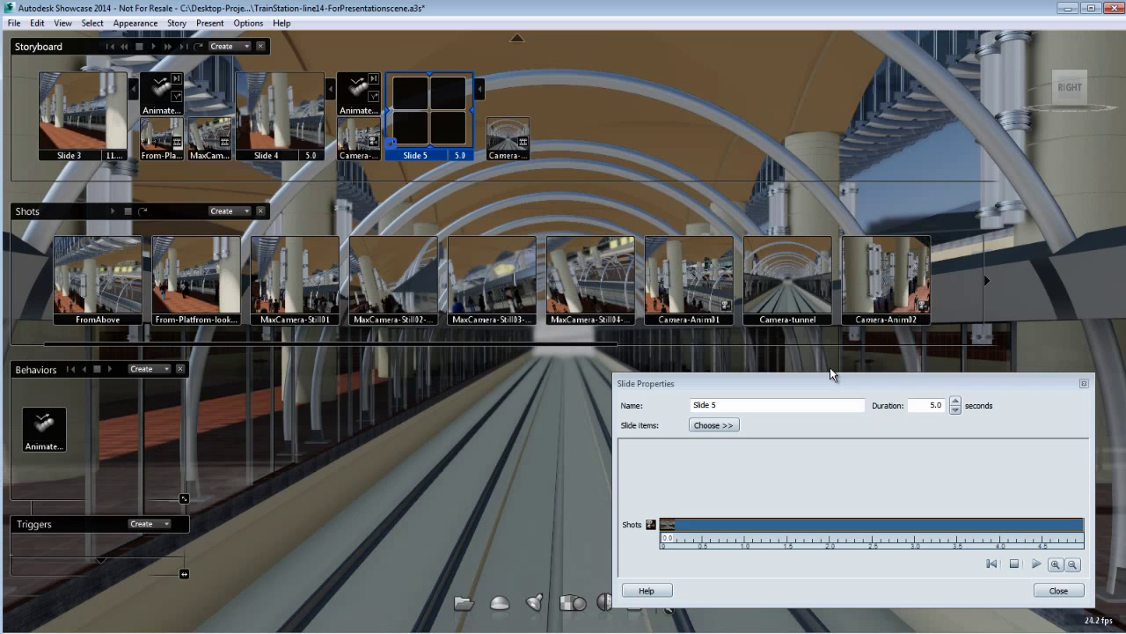
- Set Slide 5's thumbnail image from the current tunnel view and hide the shots list
right_click(433, 119)
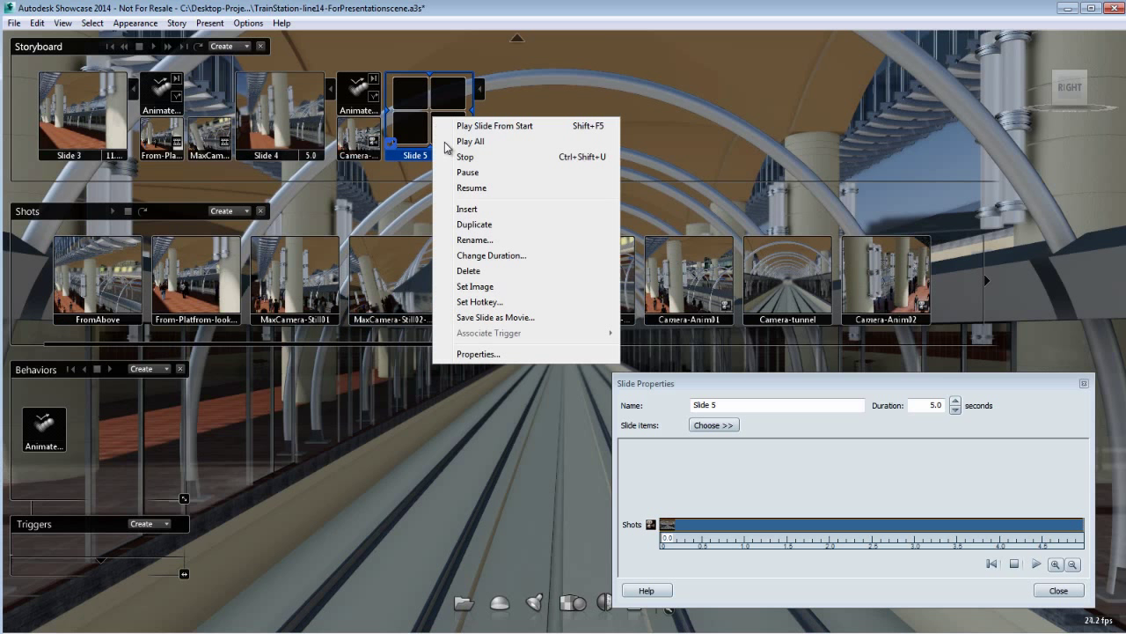
left_click(498, 288)
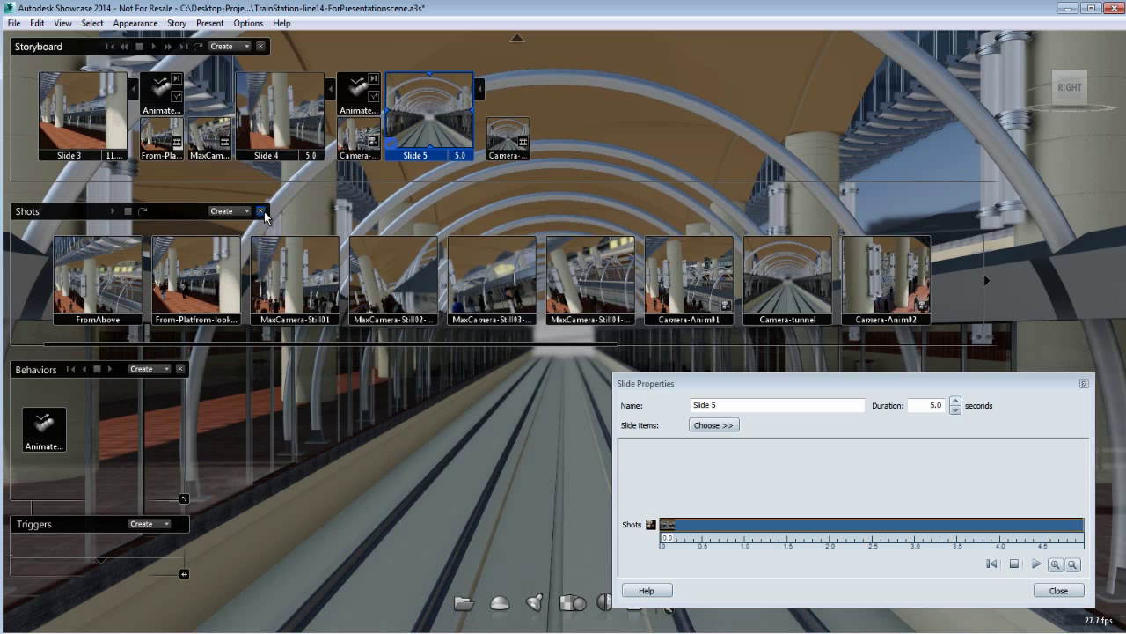
left_click(260, 212)
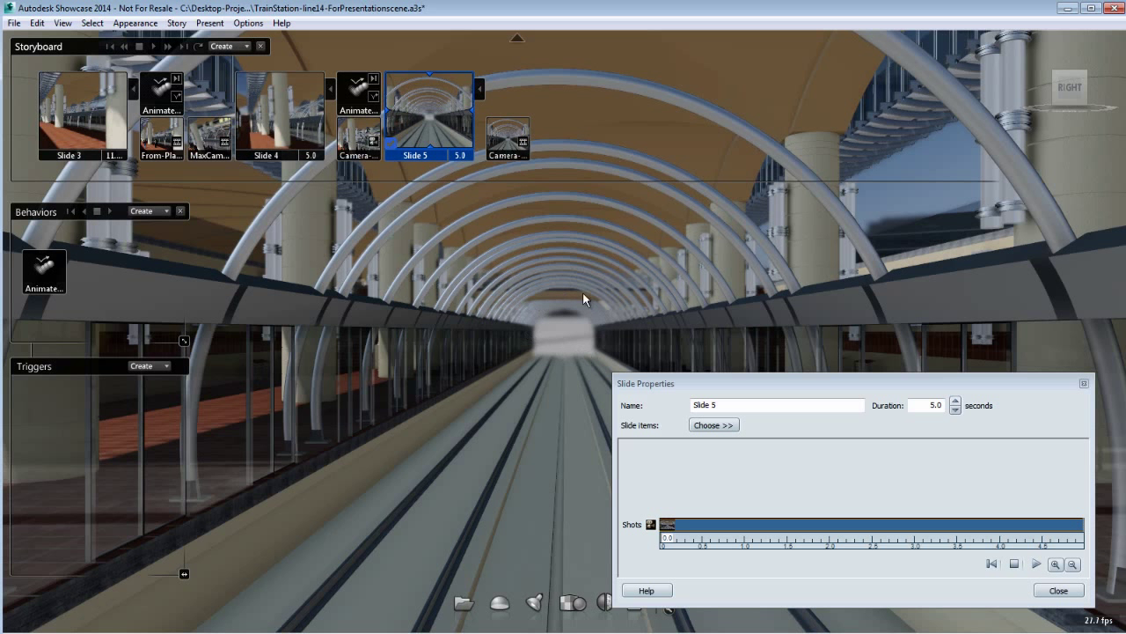
- Add the train behavior to Slide 5 as Stop and reset to start and preview the slide
right_click(54, 274)
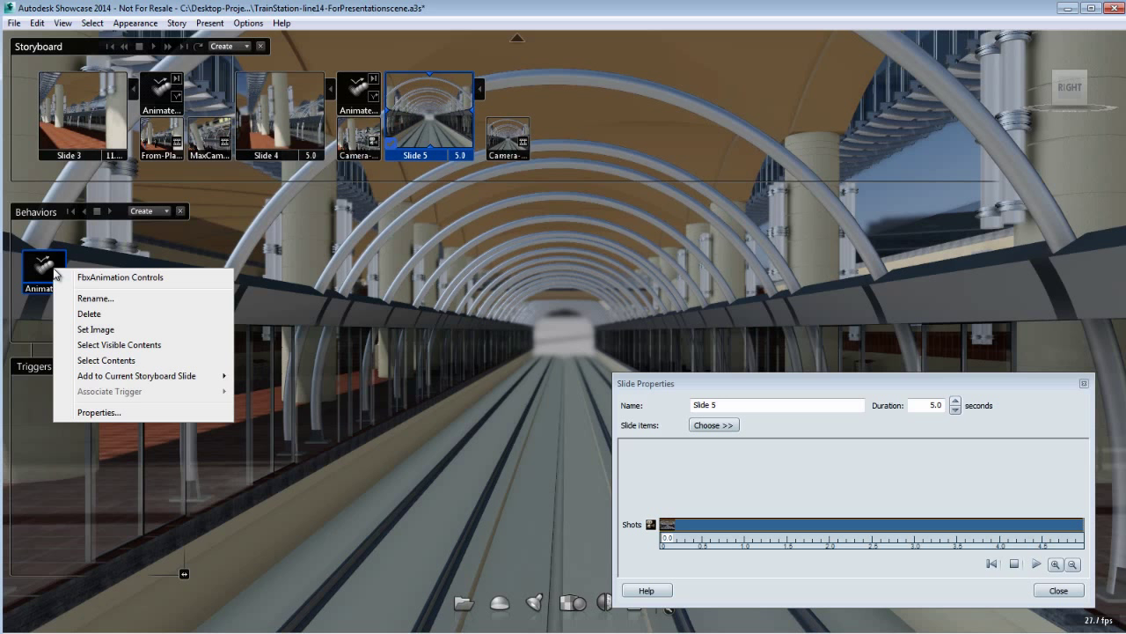
mouse_move(156, 381)
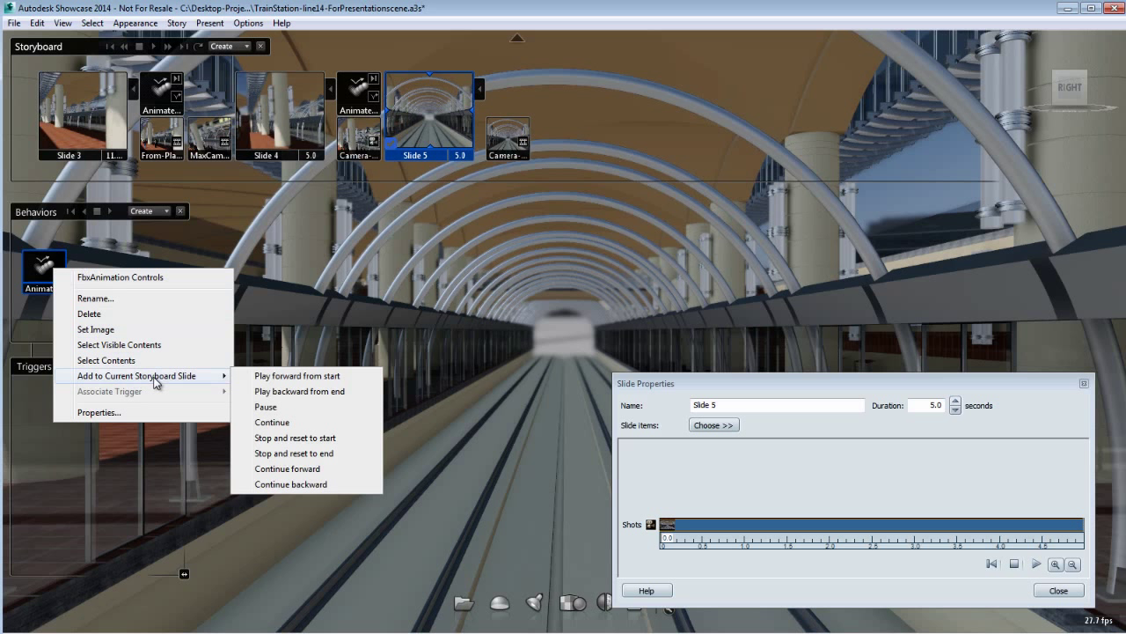
left_click(297, 437)
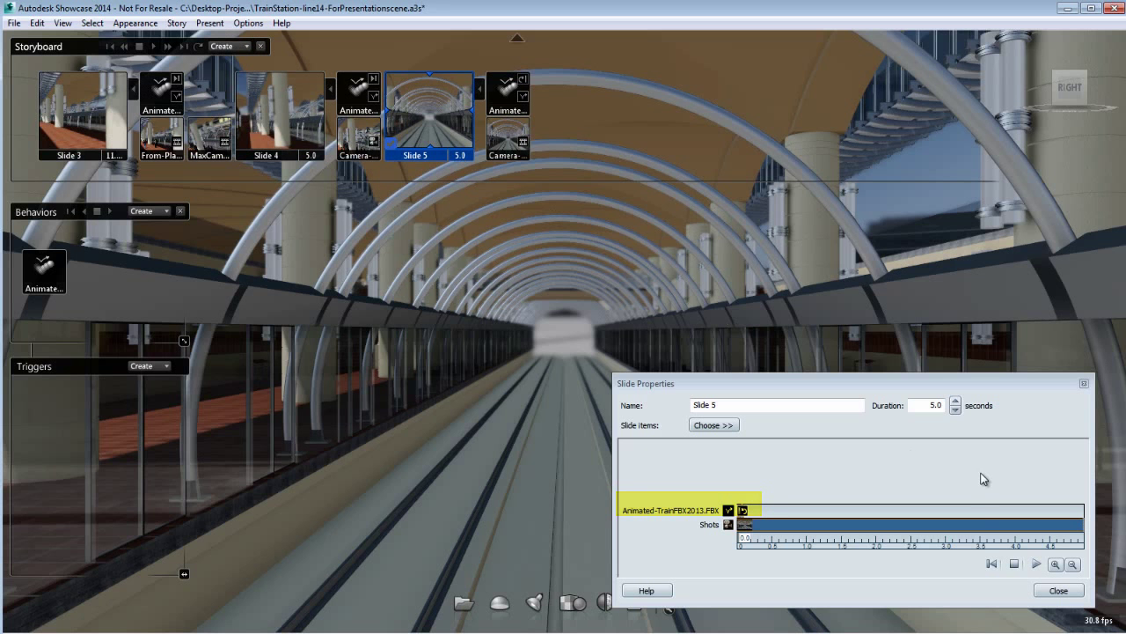
left_click(1036, 564)
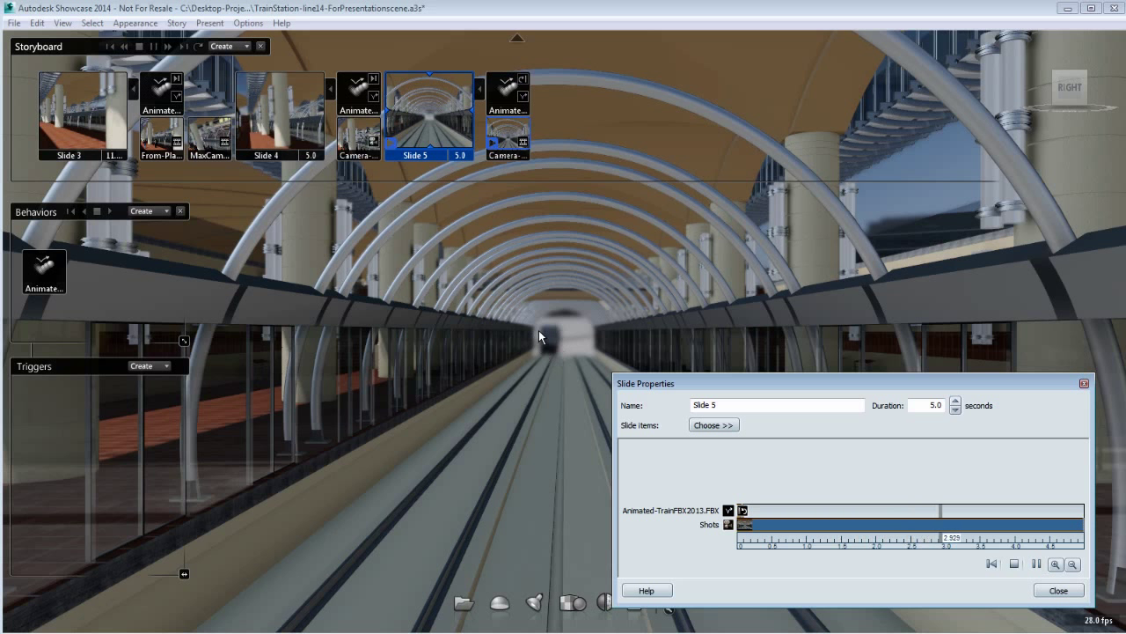
- Turn depth of field off and back on in the camera properties to compare the tunnel view
left_click(63, 22)
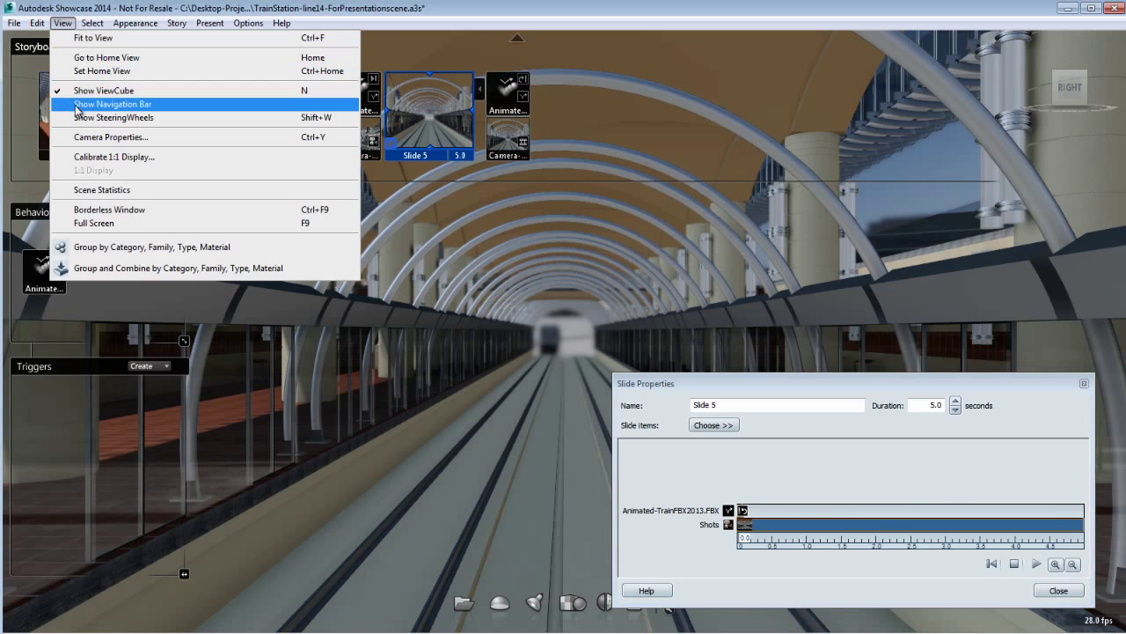
left_click(83, 133)
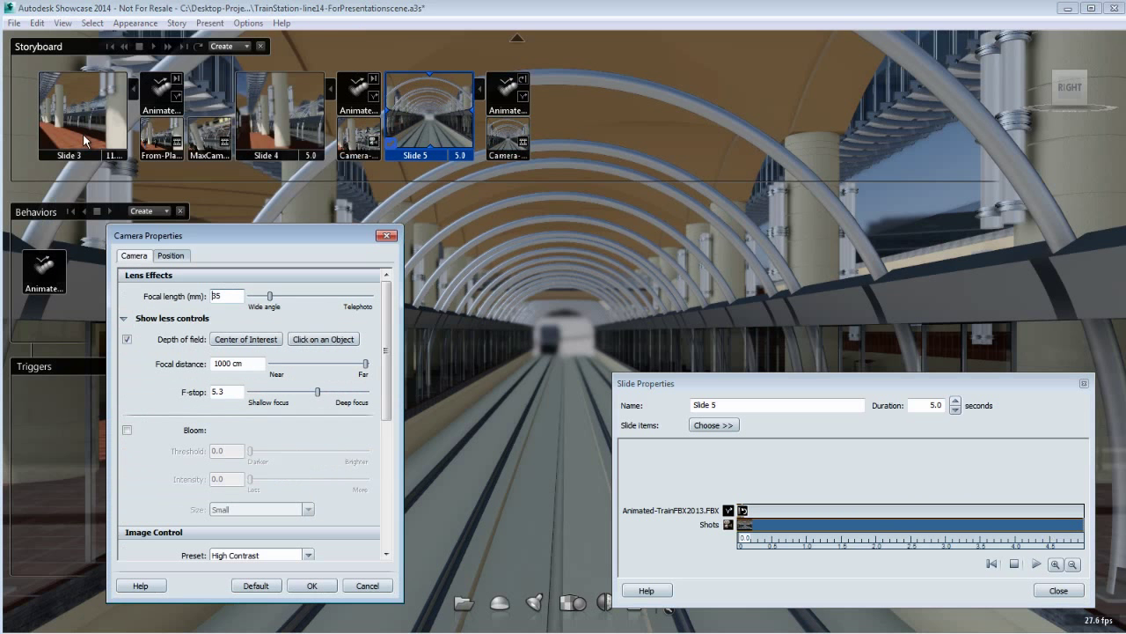
left_click(128, 339)
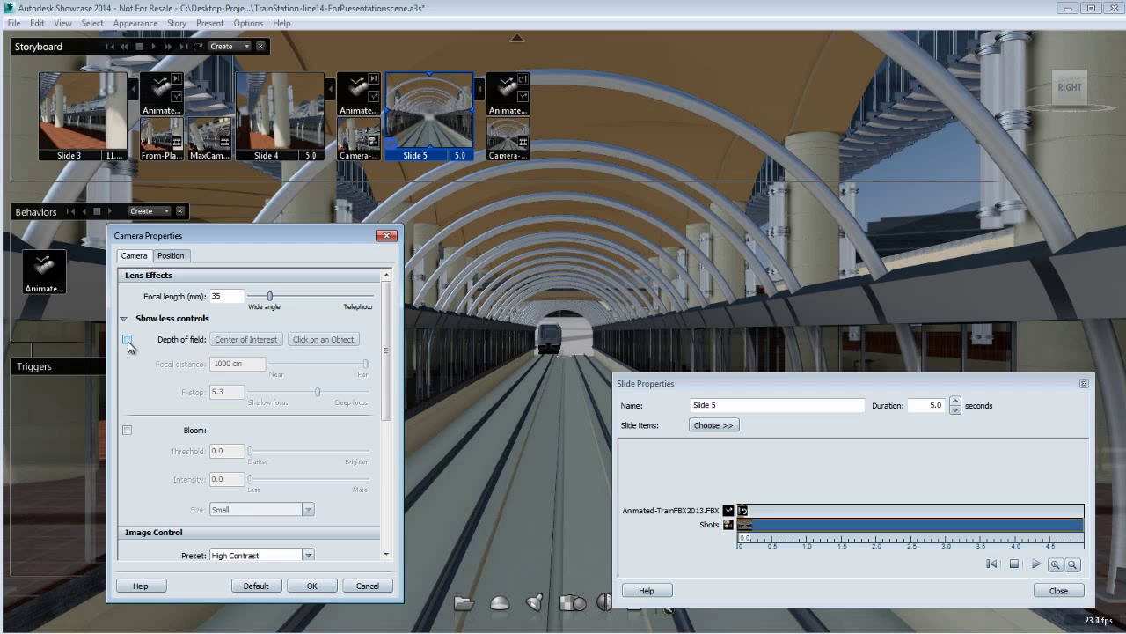
left_click(128, 339)
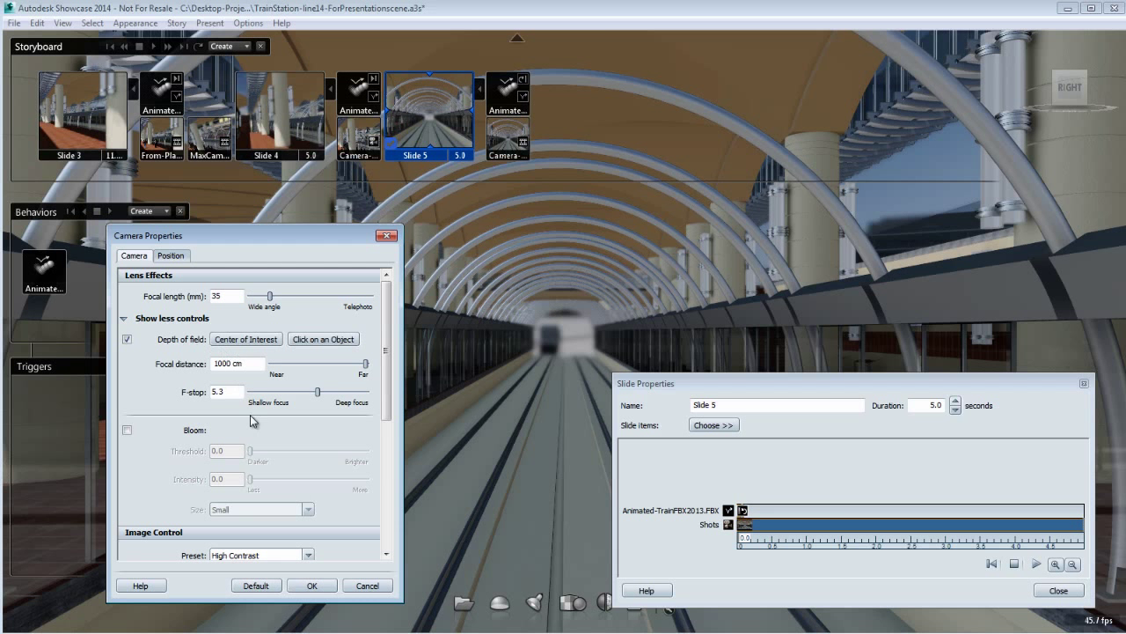
left_click(311, 587)
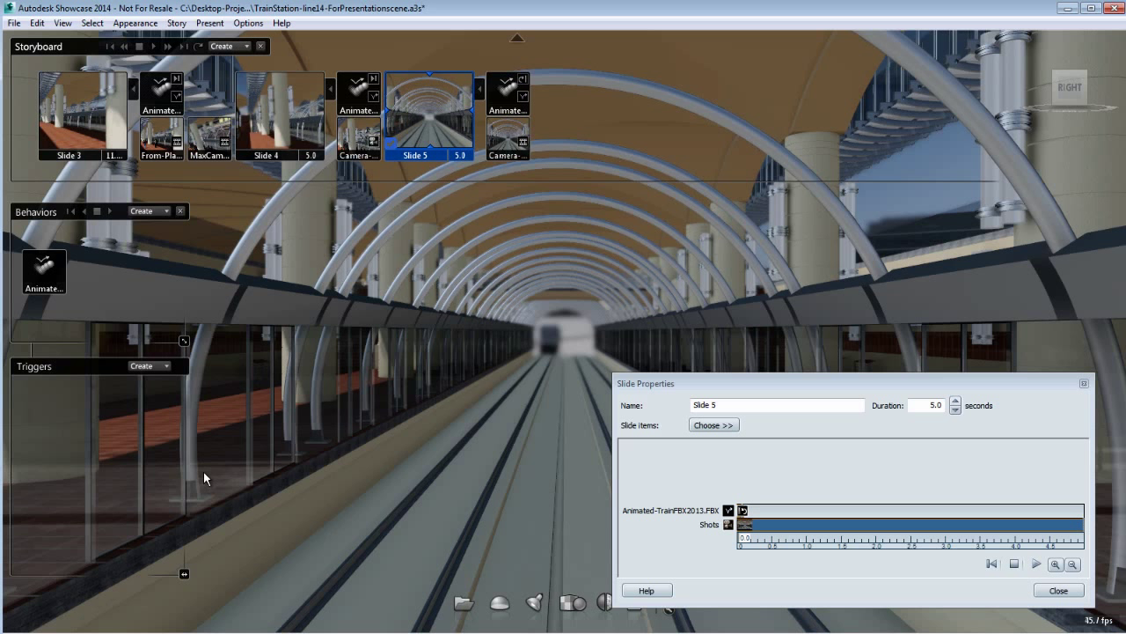
- Add the train behavior to Slide 5 as Play forward from start, place it at about 1.6 seconds, and preview the slide
right_click(53, 279)
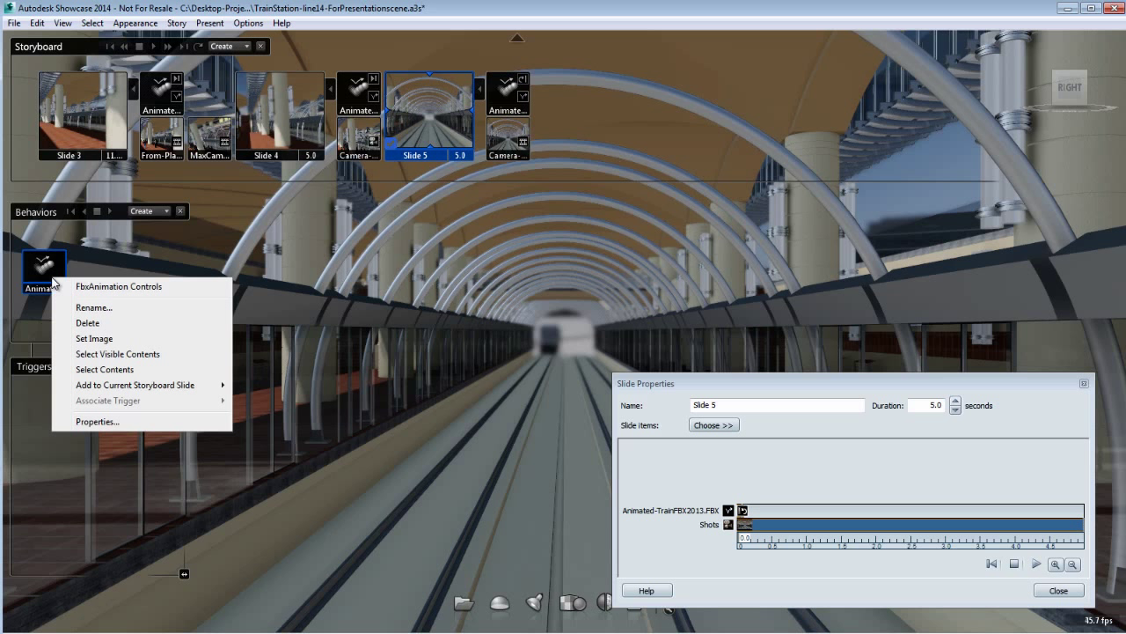
mouse_move(101, 390)
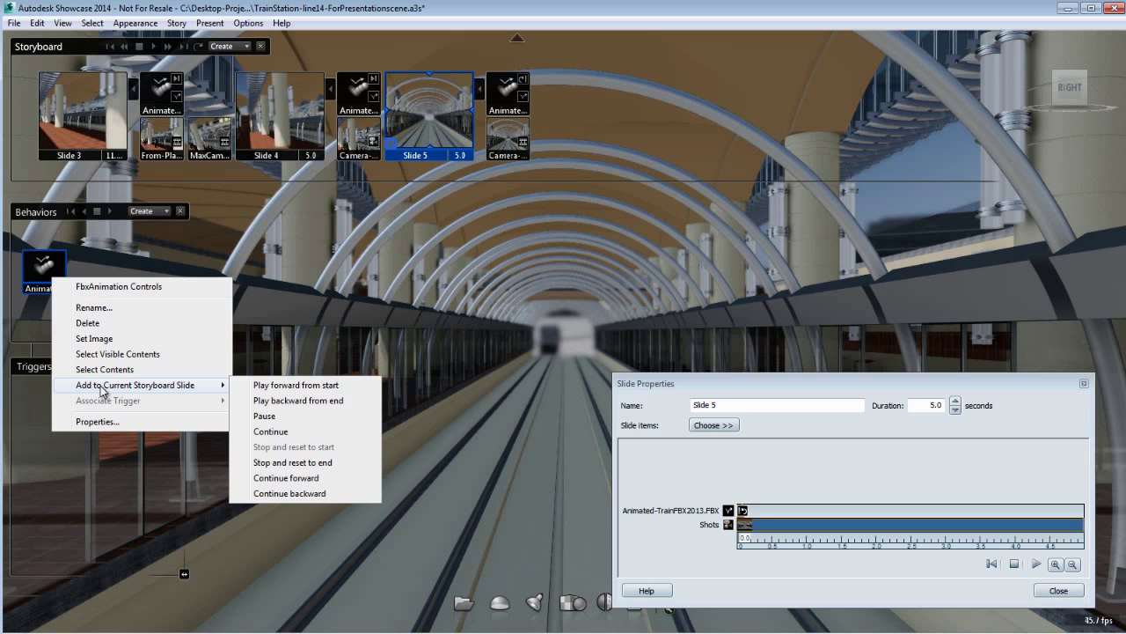
left_click(282, 386)
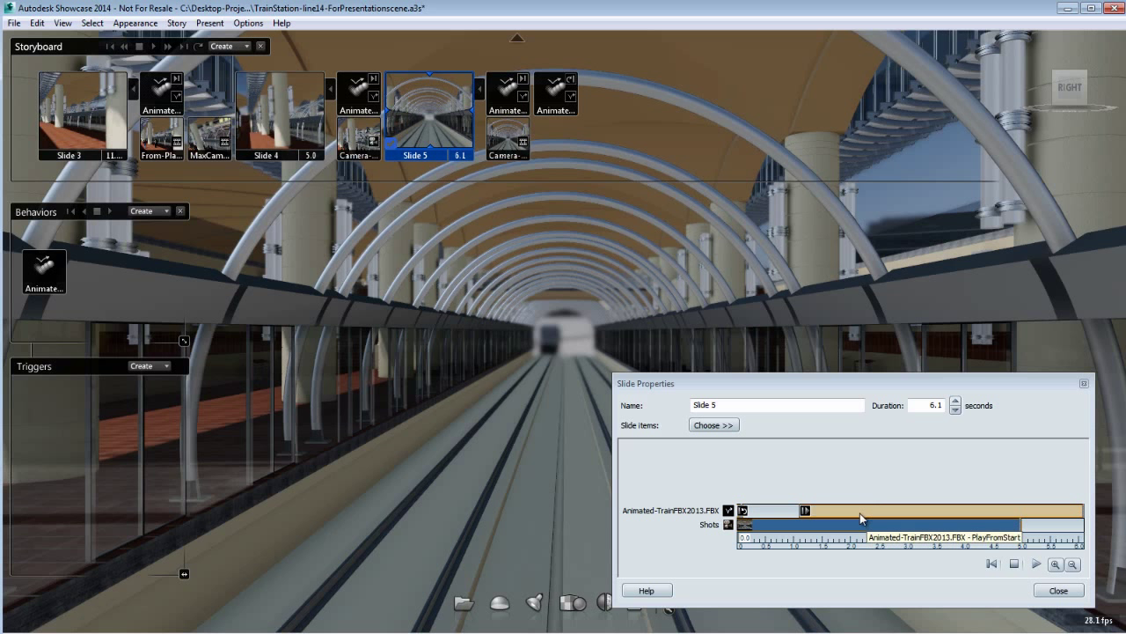
mouse_move(860, 514)
left_mouse_down()
mouse_move(902, 519)
mouse_move(872, 516)
mouse_move(890, 519)
left_mouse_up()
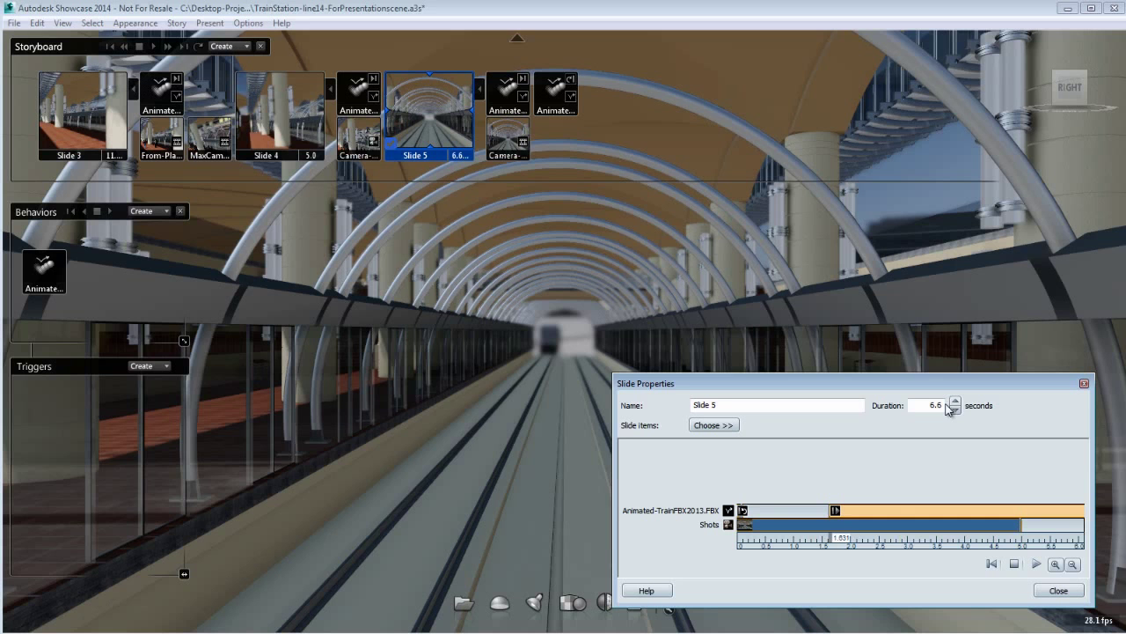
left_click(1036, 564)
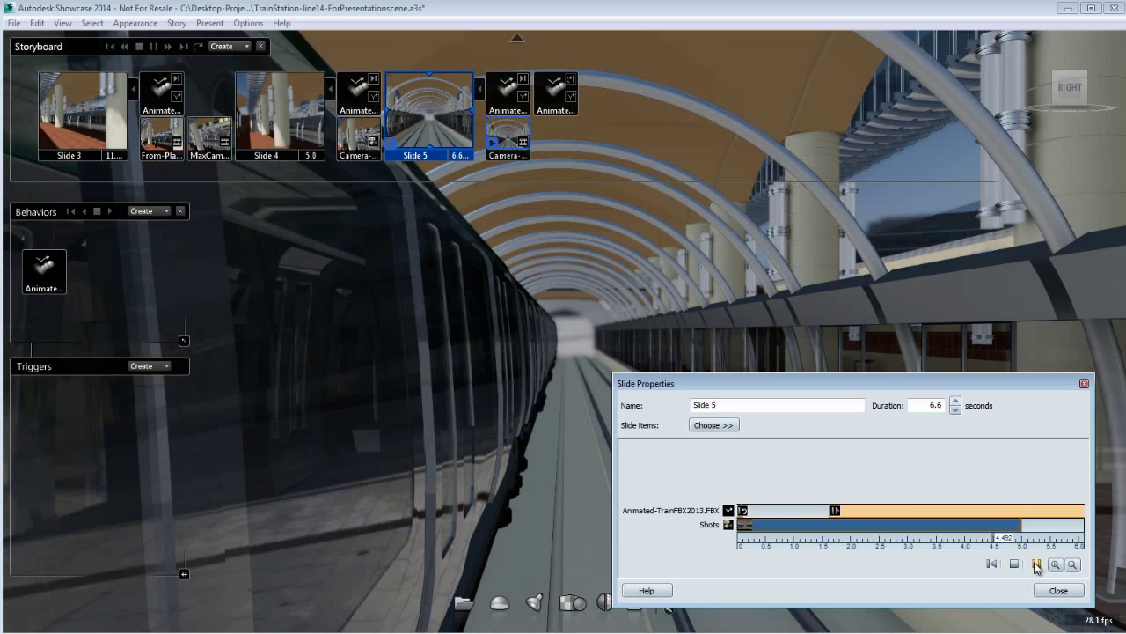
left_click(1037, 564)
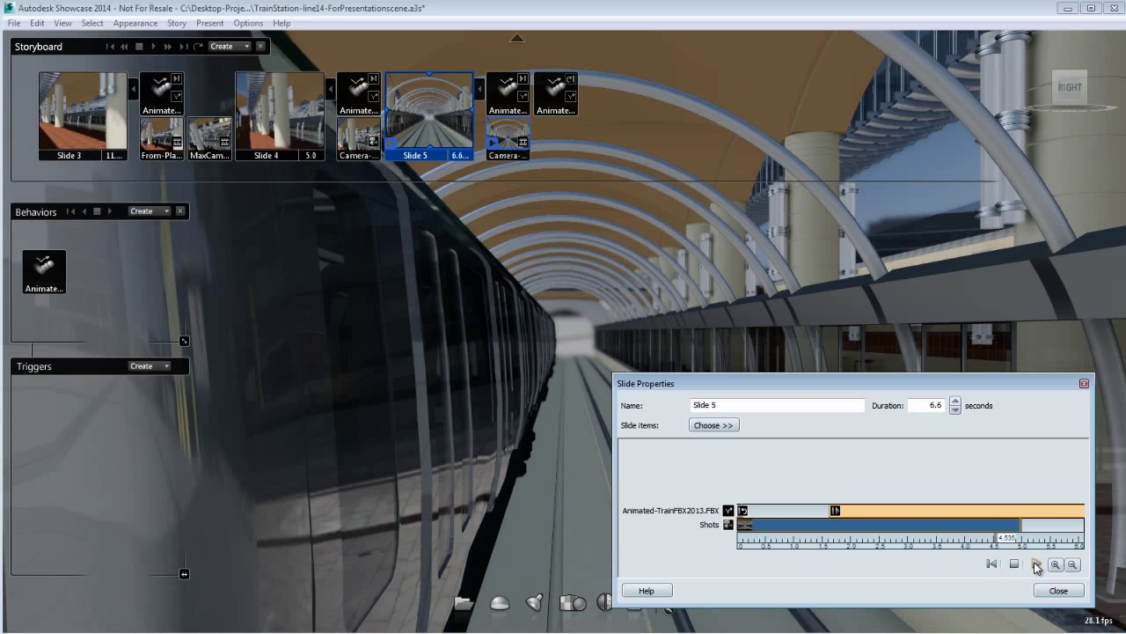
left_click(1036, 564)
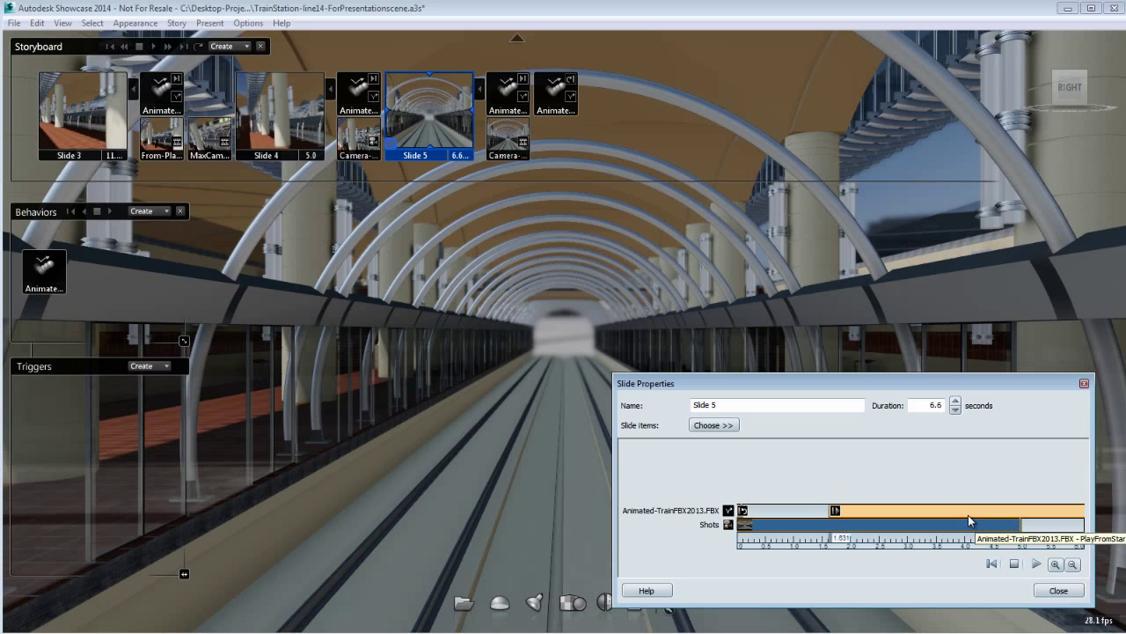
- Move Slide 5's Play forward from start clip to about 0.9 seconds, extend the slide duration to 7.0 seconds, and preview it
left_click_drag(953, 516, 911, 519)
mouse_move(1063, 512)
left_mouse_down()
mouse_move(1002, 512)
mouse_move(1073, 509)
mouse_move(1059, 511)
left_mouse_up()
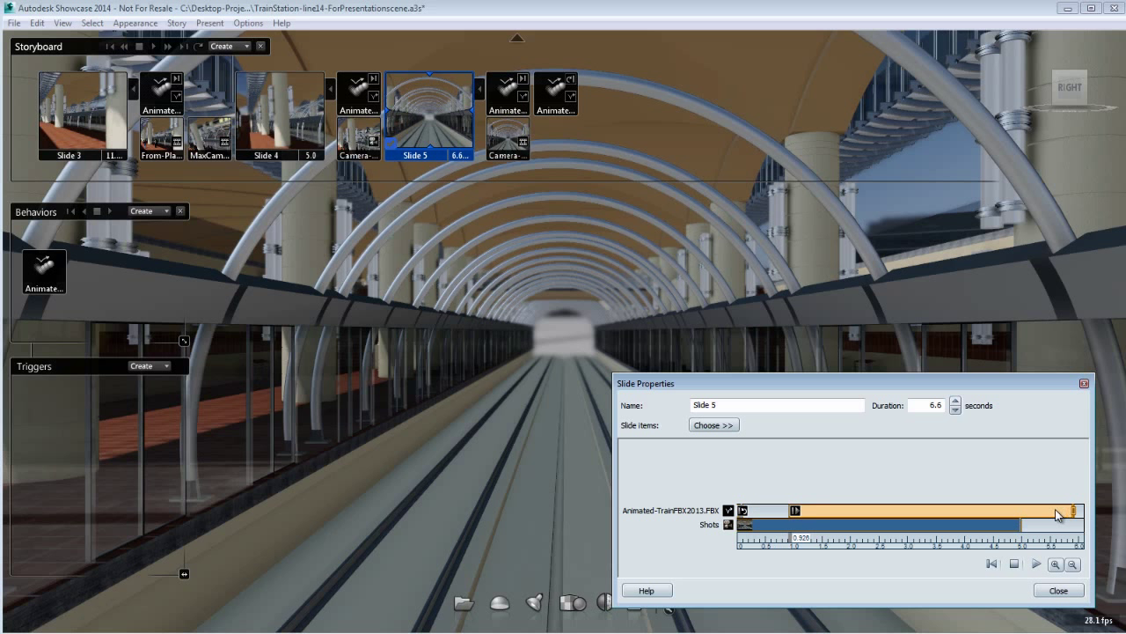
left_click(954, 401)
left_click(1040, 537)
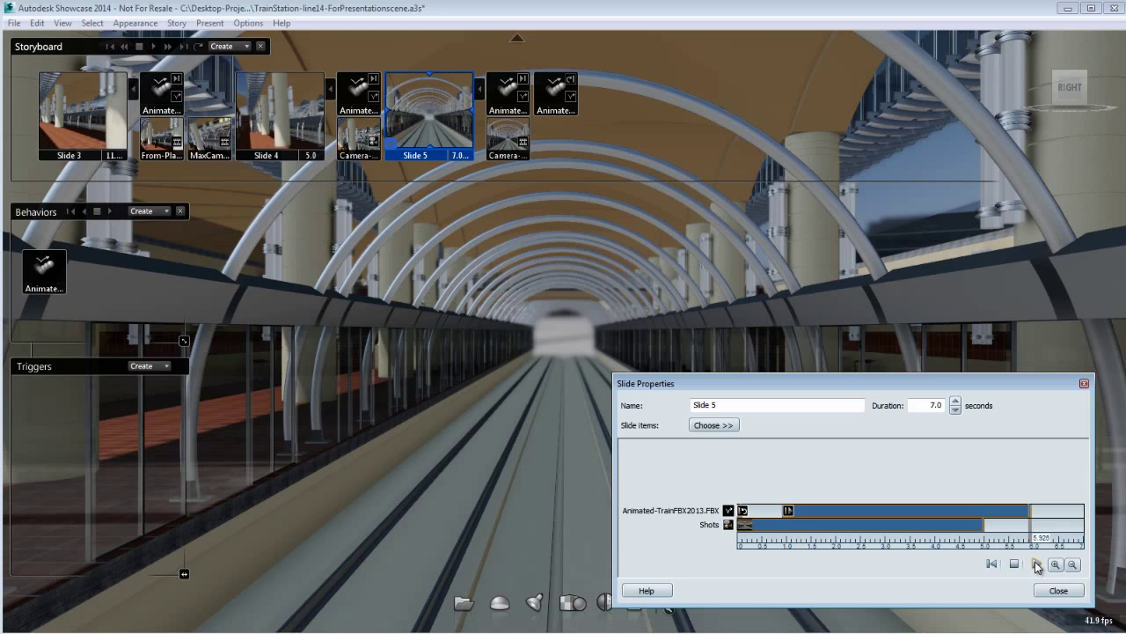
left_click(1037, 565)
- Set Slide 5's duration to 6.0 seconds, close its properties, and play the whole storyboard
double_click(924, 405)
left_click(955, 410)
left_click(955, 410)
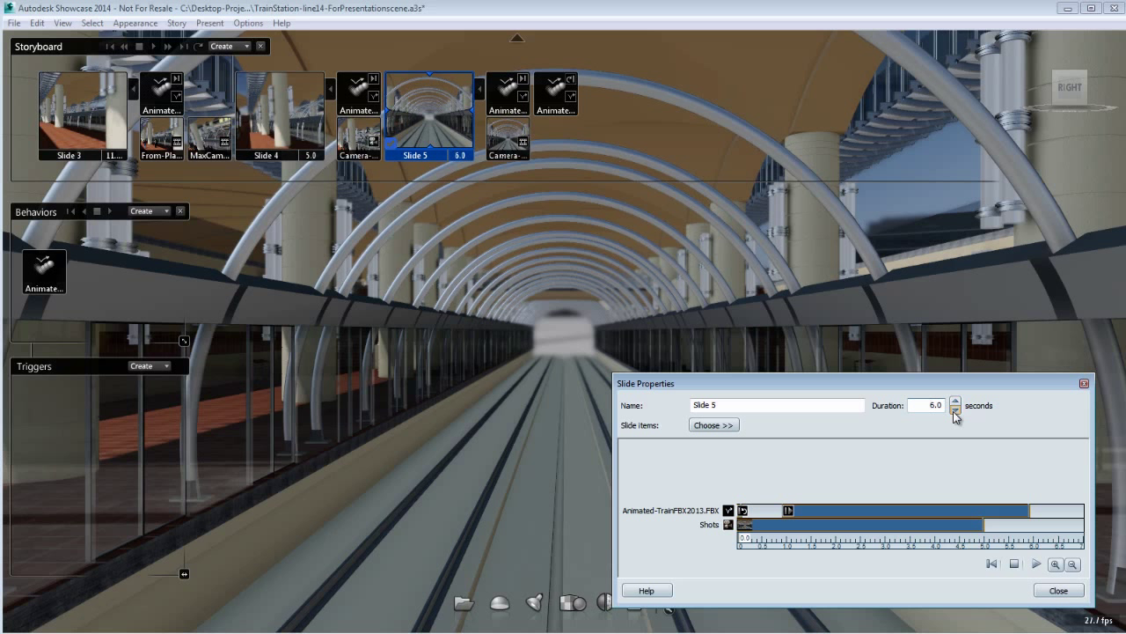
left_click(1058, 591)
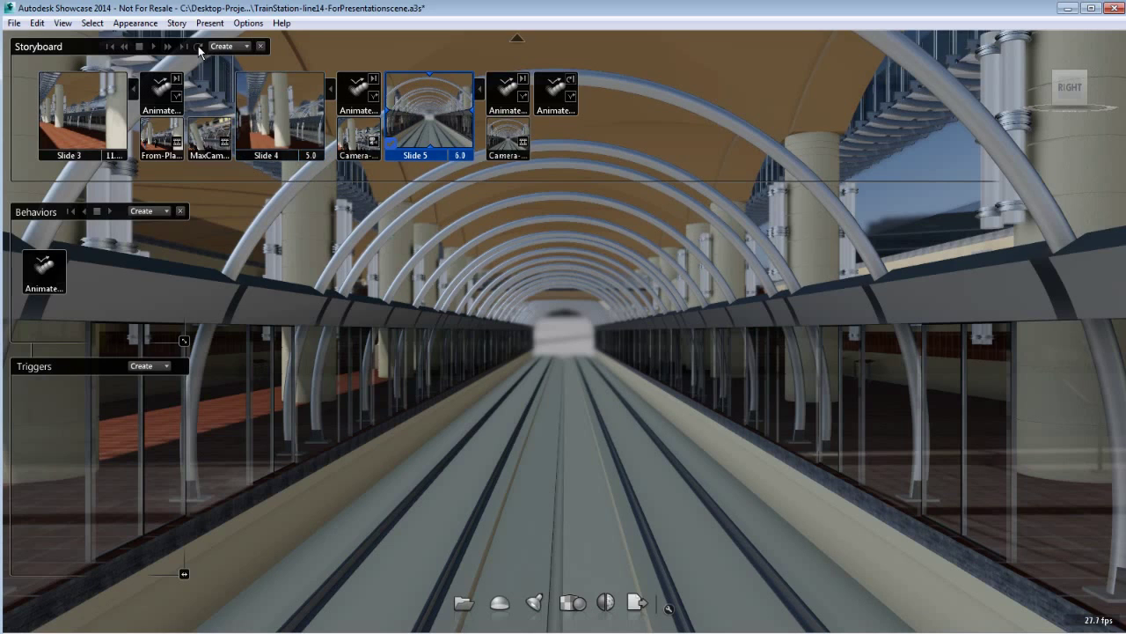
left_click(154, 48)
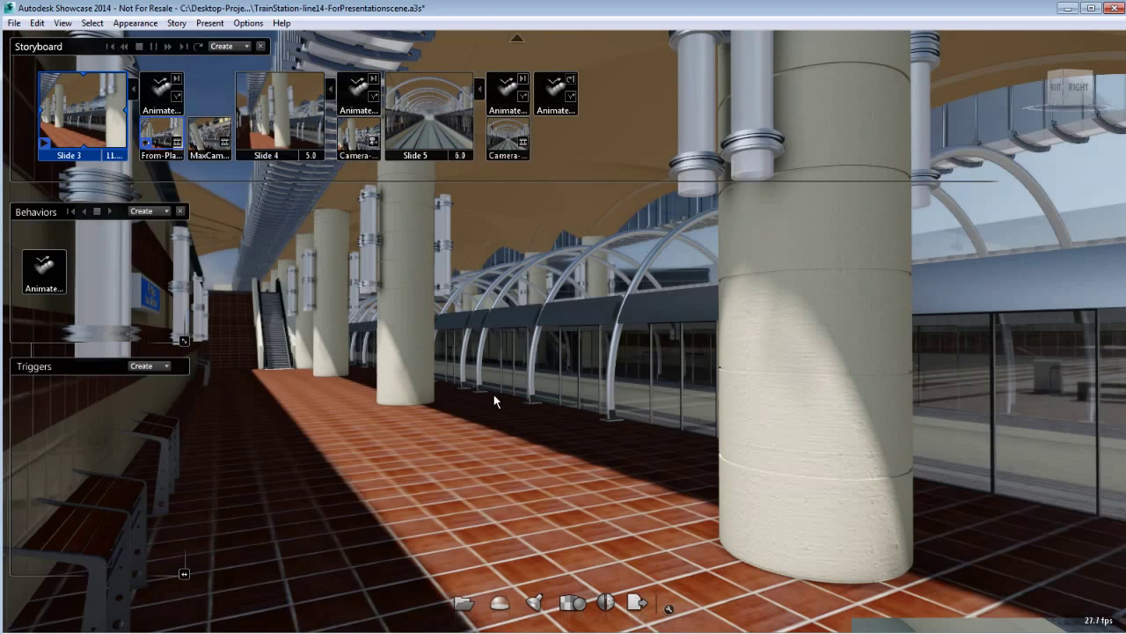